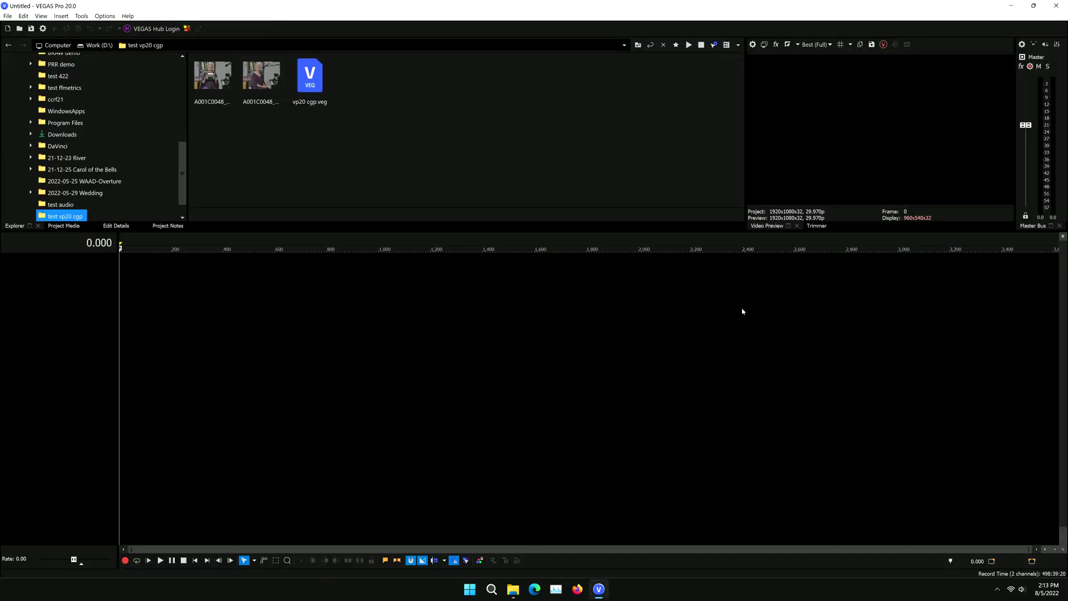
Open the project vp20 cgp.veg from the test vp20 cgp folder.
right_click(317, 82)
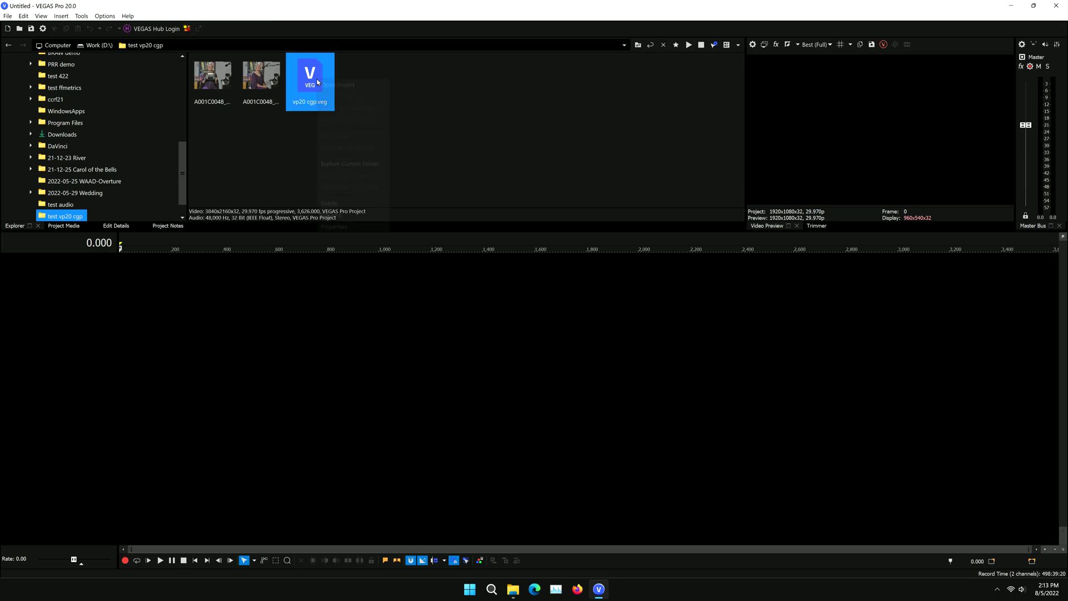
left_click(354, 86)
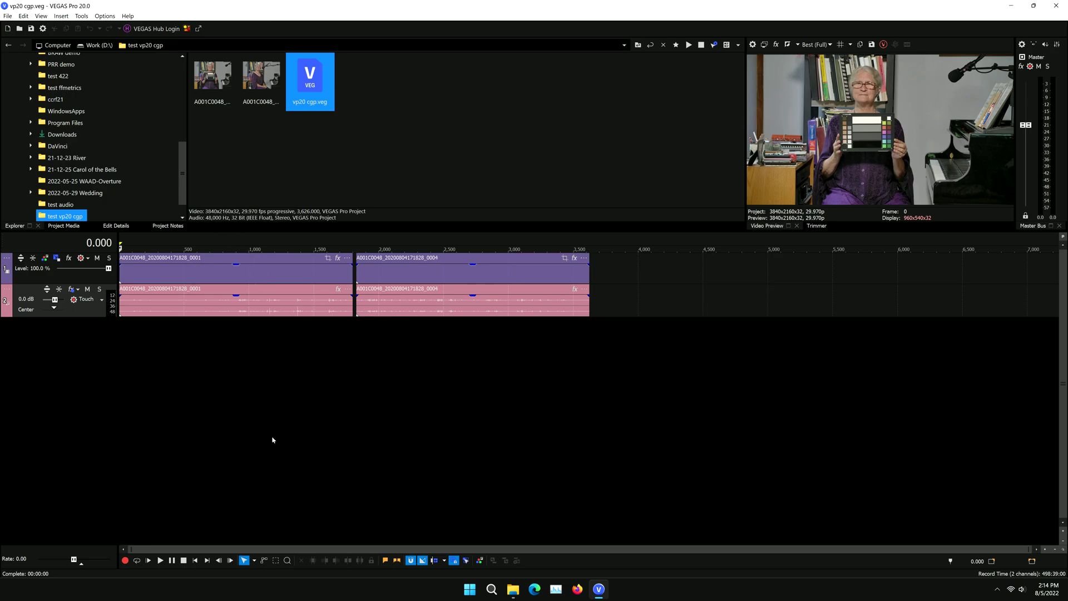
Show the color grading workspace and set the video scope to Waveform.
left_click(479, 561)
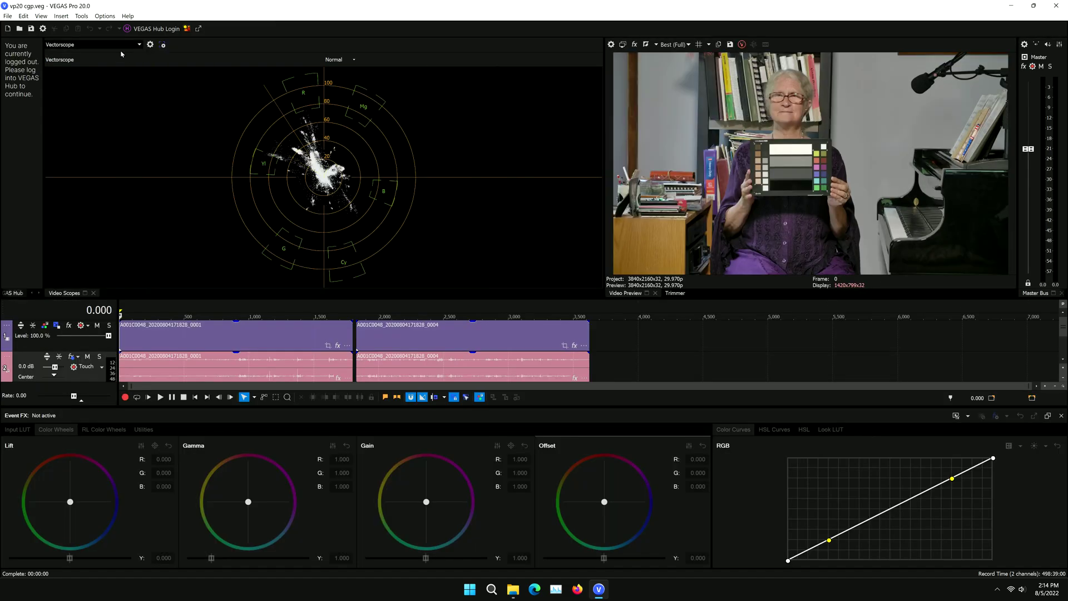
left_click(139, 44)
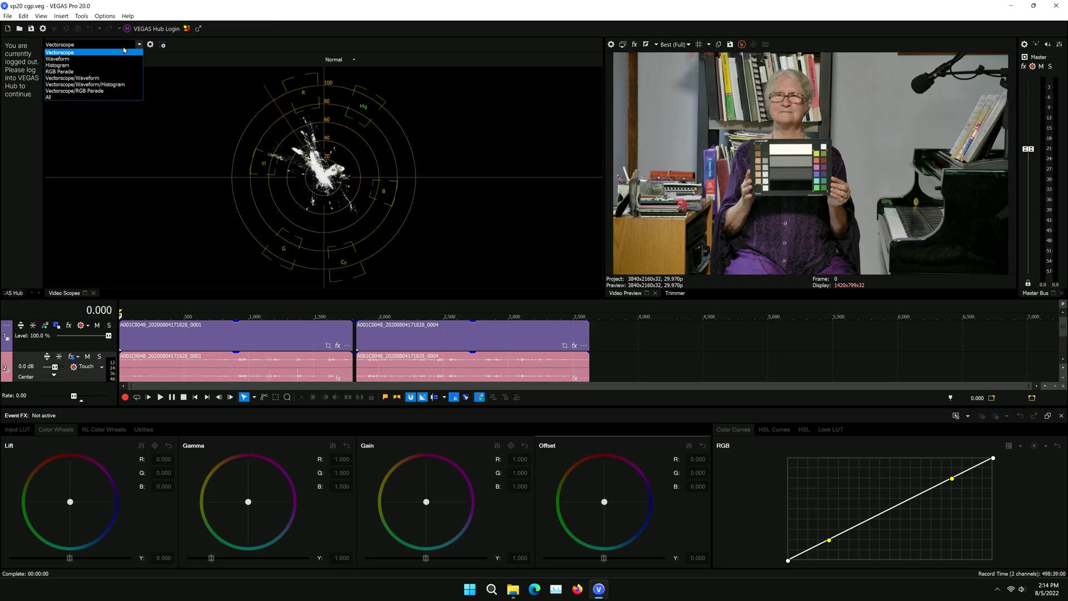
left_click(122, 59)
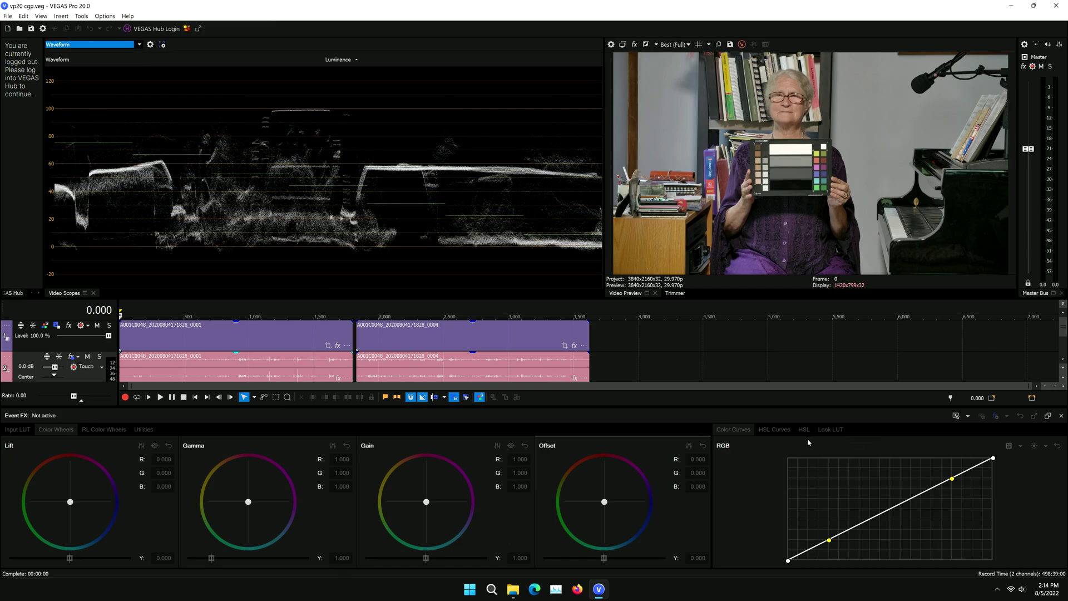
Add color grading to video track 1 at the Track FX level.
left_click(968, 420)
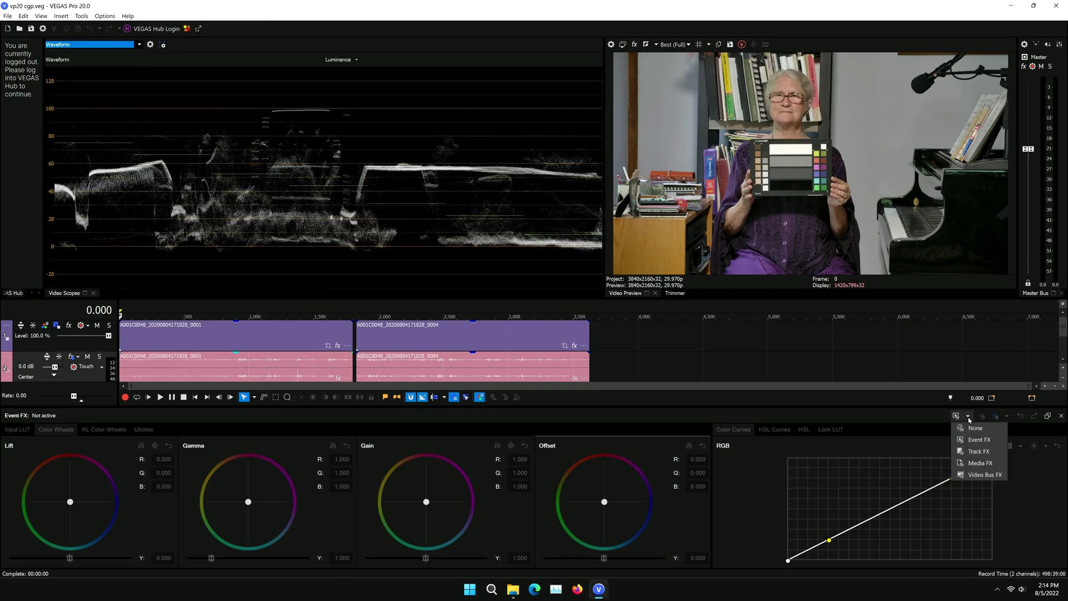
left_click(980, 440)
left_click(65, 345)
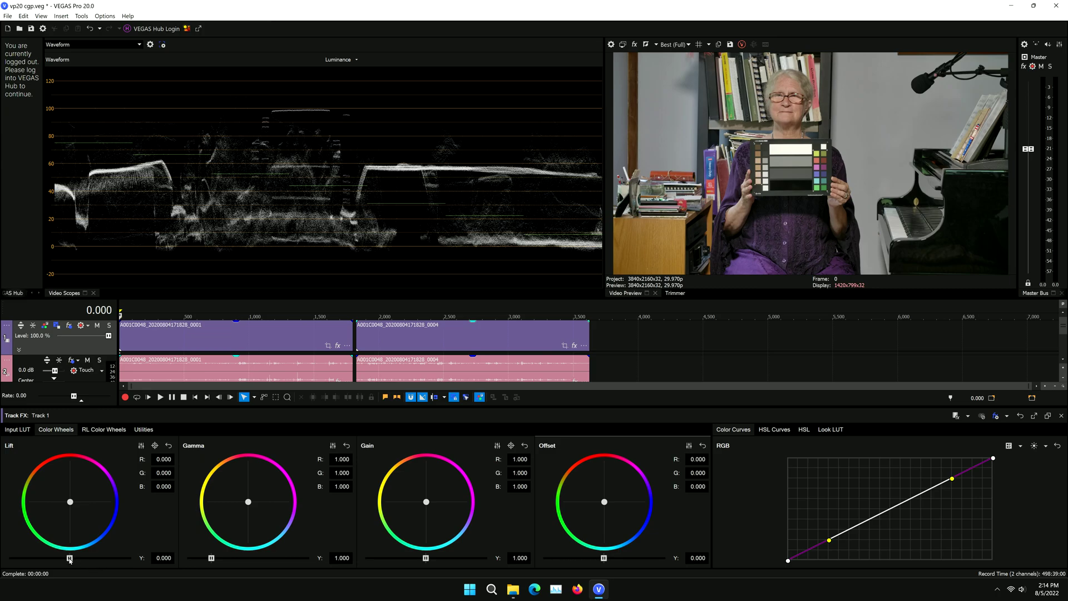
Set the Lift wheel's Y value to -0.020 and the Gain wheel's Y value to 1.010.
left_click_drag(69, 558, 69, 560)
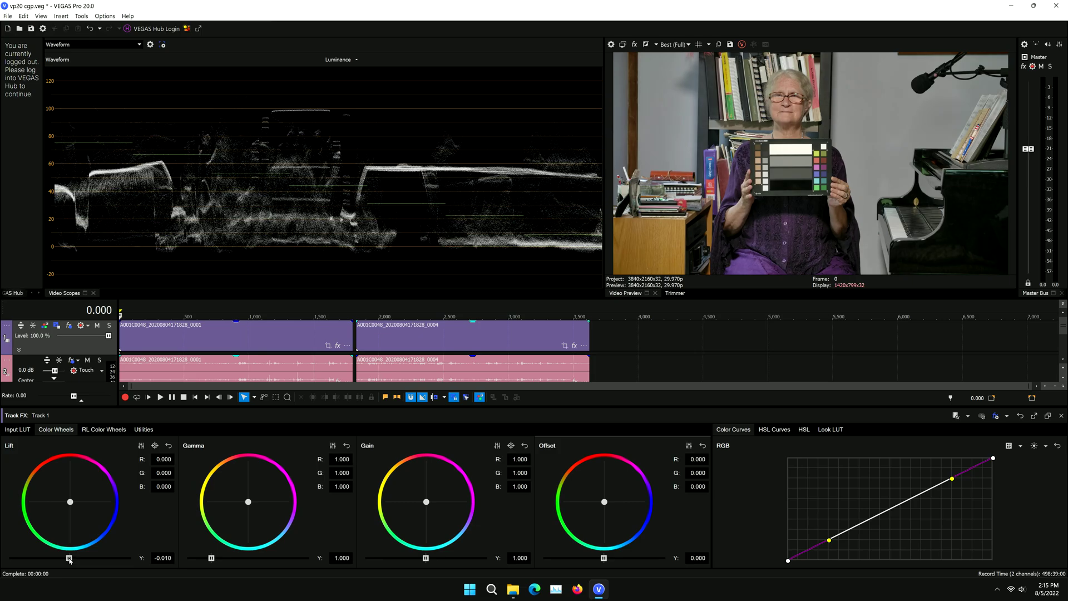
left_click_drag(69, 560, 69, 559)
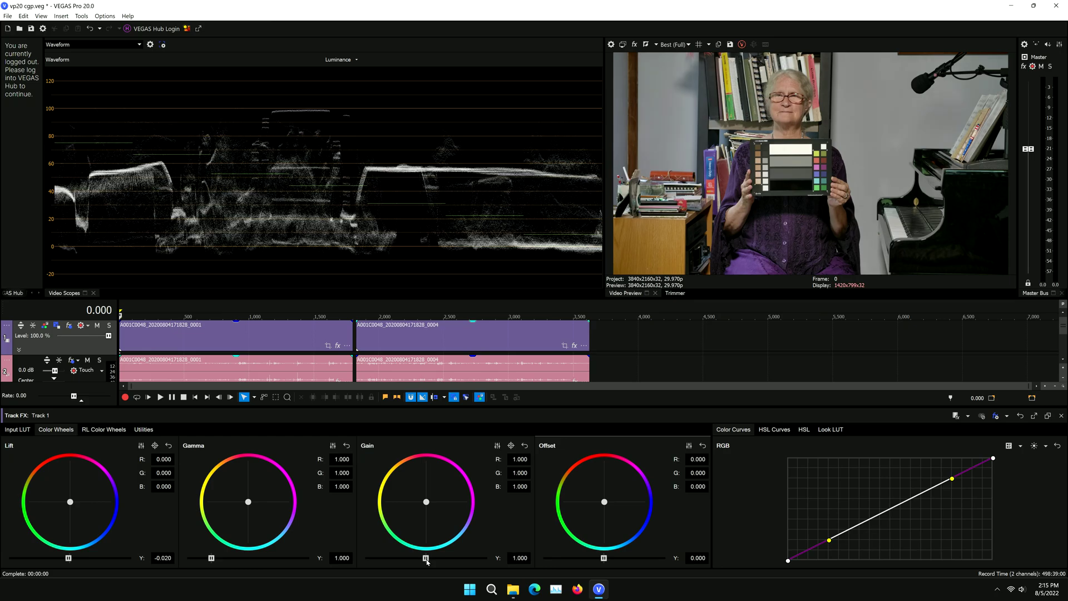
left_click_drag(426, 560, 426, 559)
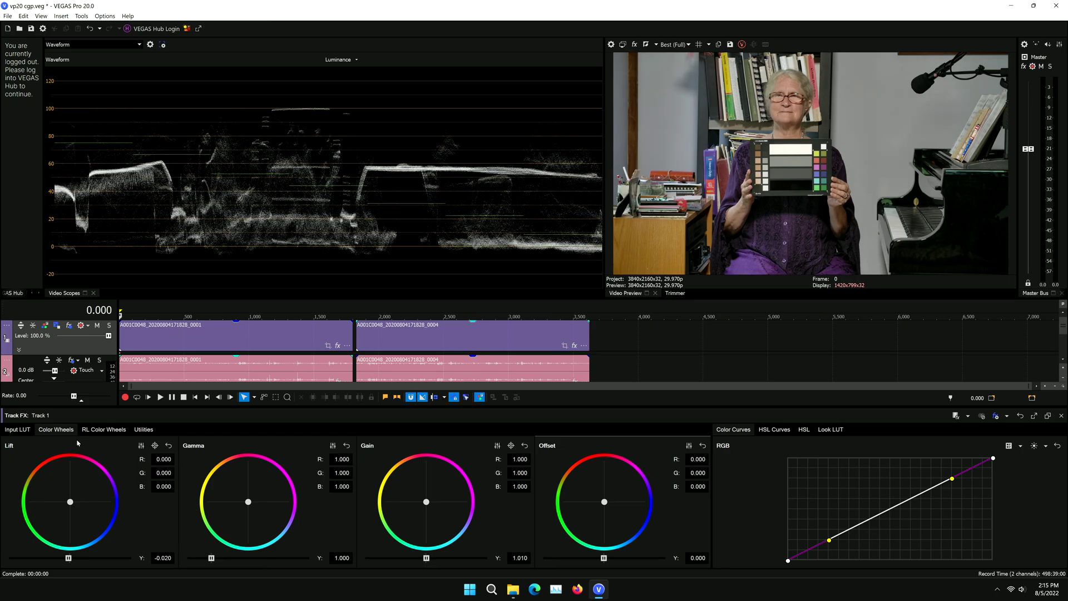
Set the Midtones Y value to -0.010 in the RL Color Wheels.
left_click(108, 431)
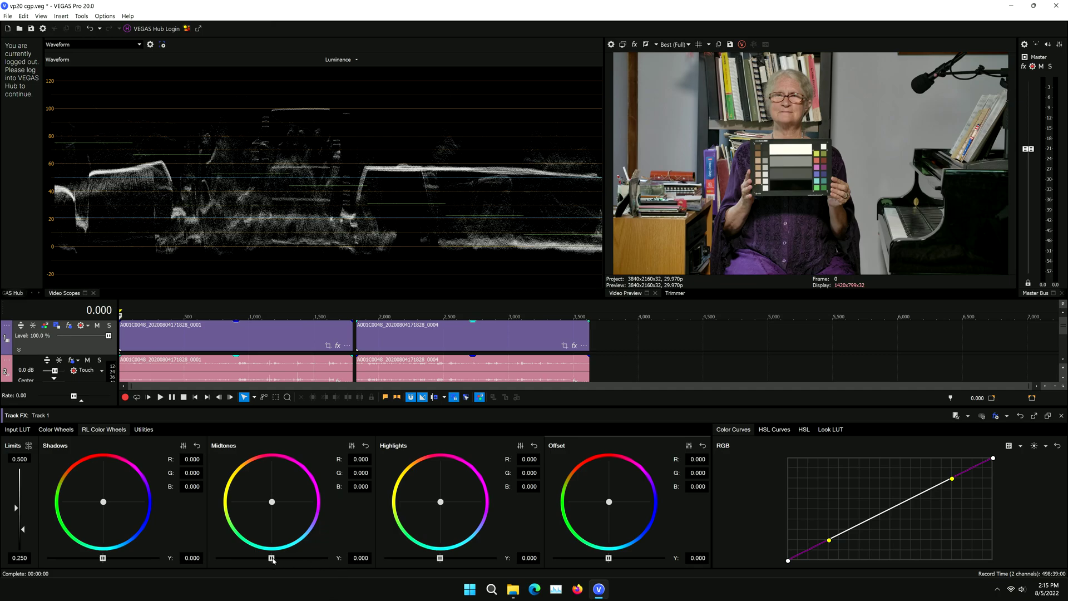
left_click_drag(272, 559, 272, 560)
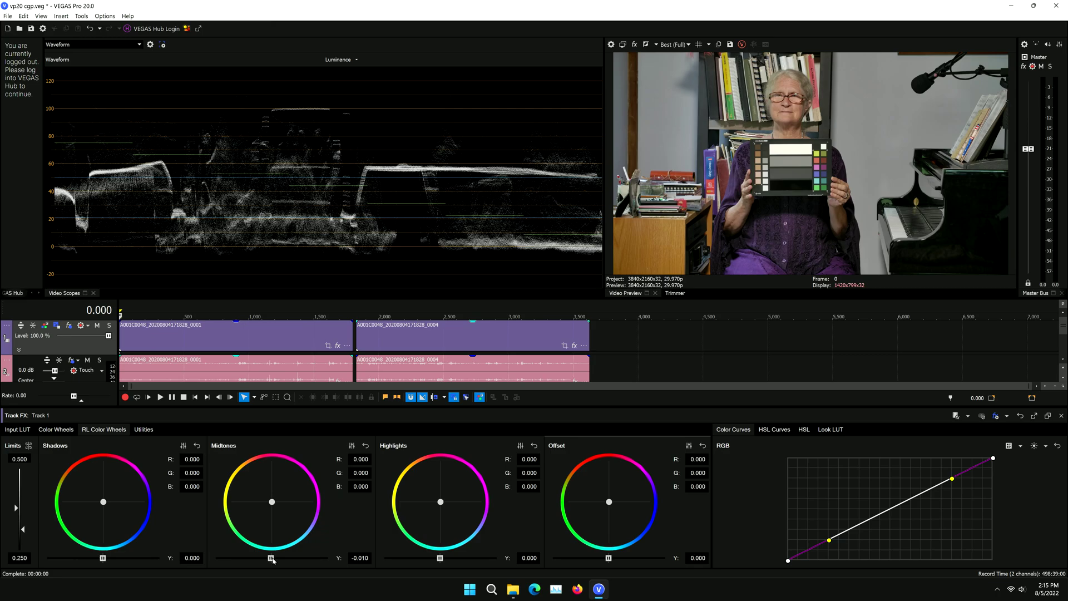
double_click(271, 557)
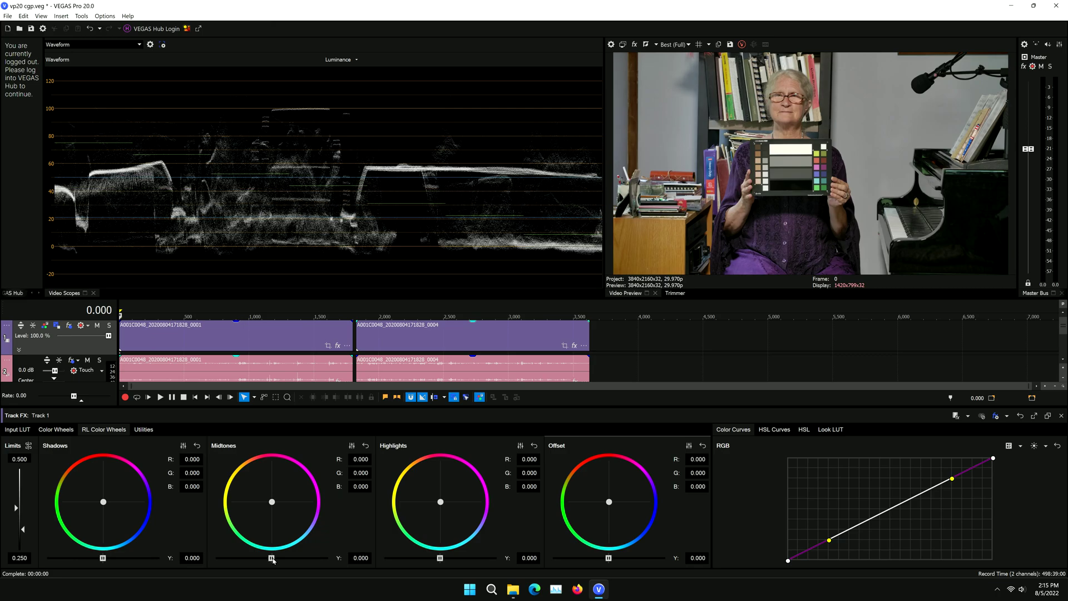
left_click_drag(272, 560, 272, 559)
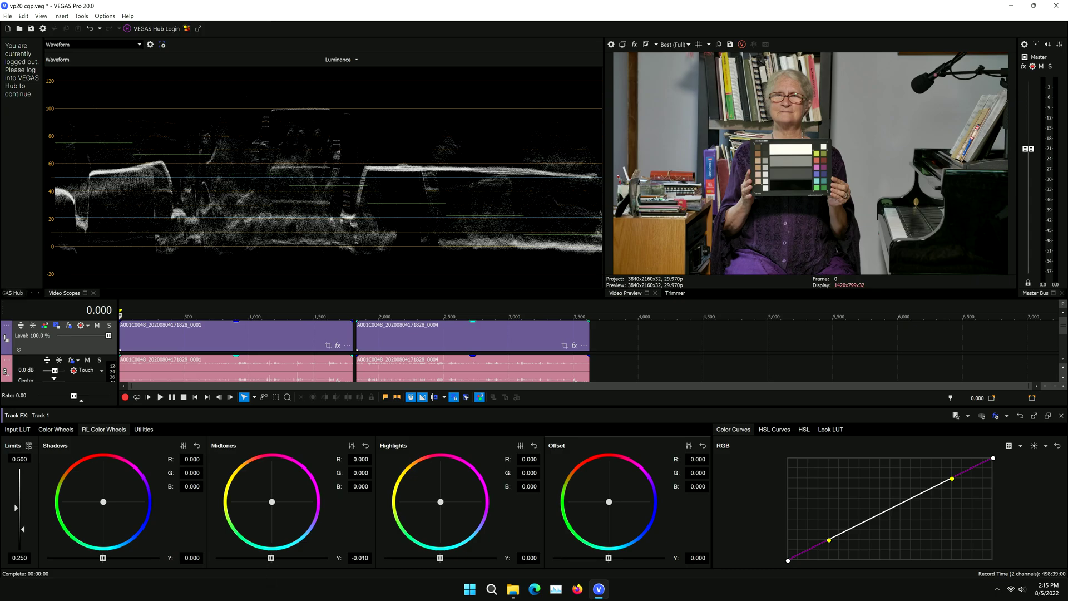
Open the effects chain of video track 1 and move its window over the lower part of the timeline.
left_click(69, 325)
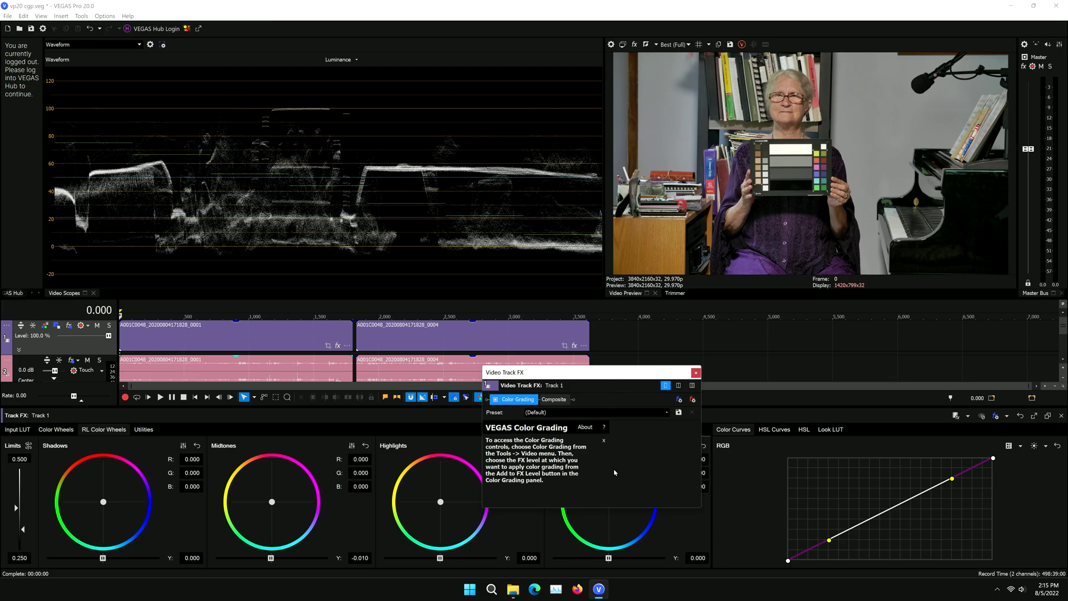
left_click_drag(636, 376, 442, 350)
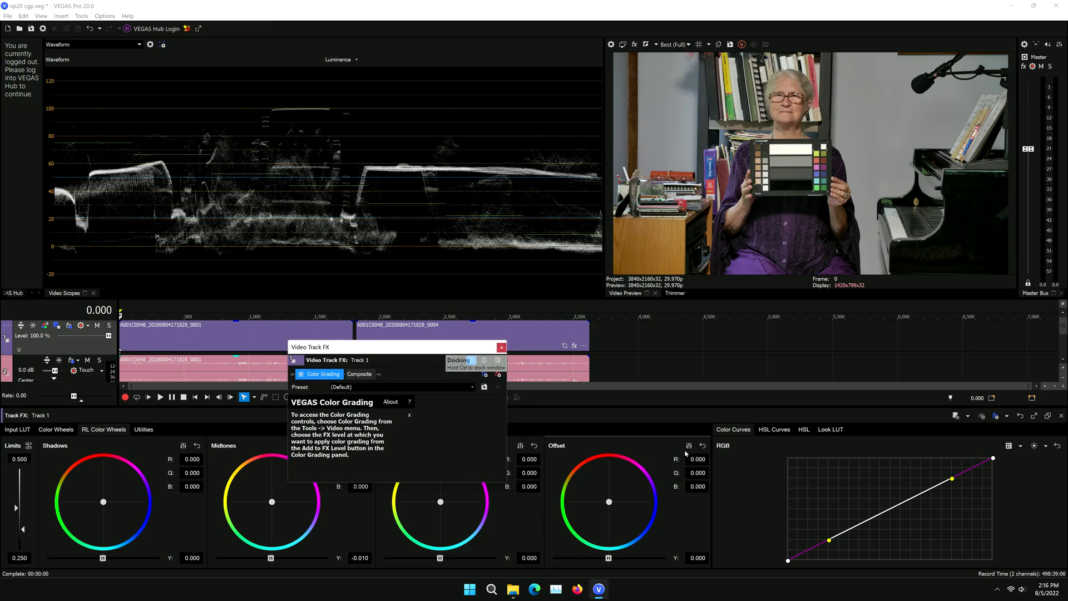
Add red, yellow, green, cyan, blue and magenta control points to the Hue vs. Hue curve.
left_click(784, 431)
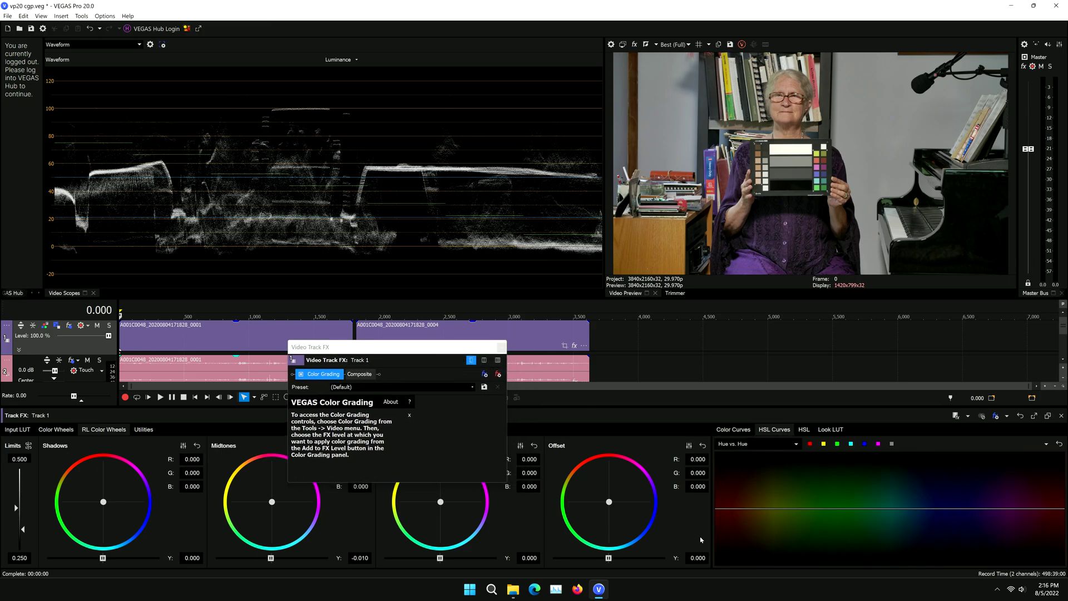
left_click(823, 443)
left_click(837, 444)
left_click(850, 443)
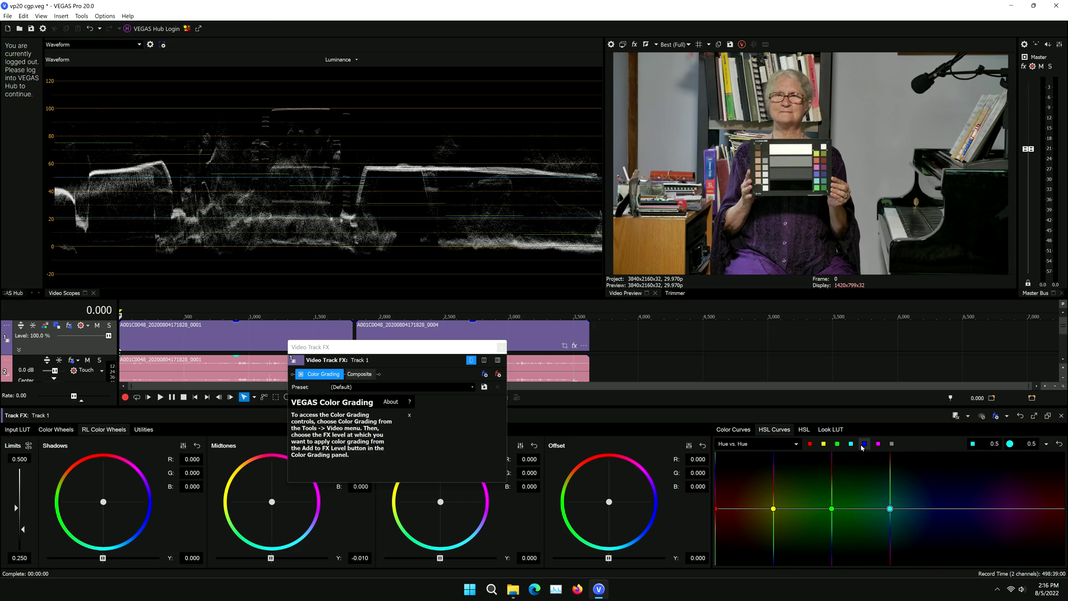
left_click(863, 444)
left_click(878, 444)
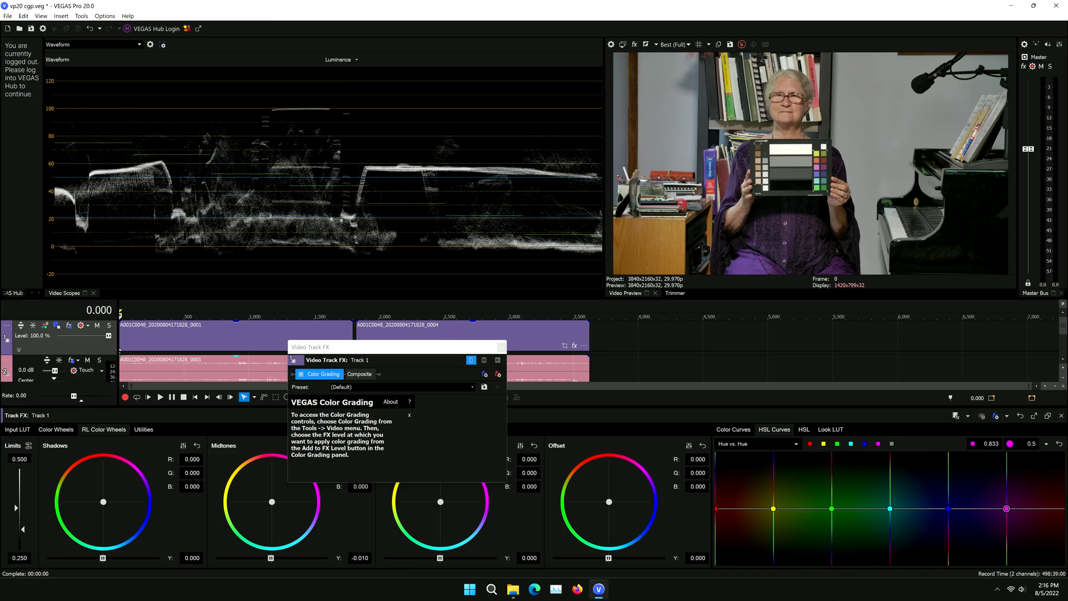
Add the Picture In Picture effect to video track 1 and enlarge the image to a scale of 3.817.
left_click(484, 374)
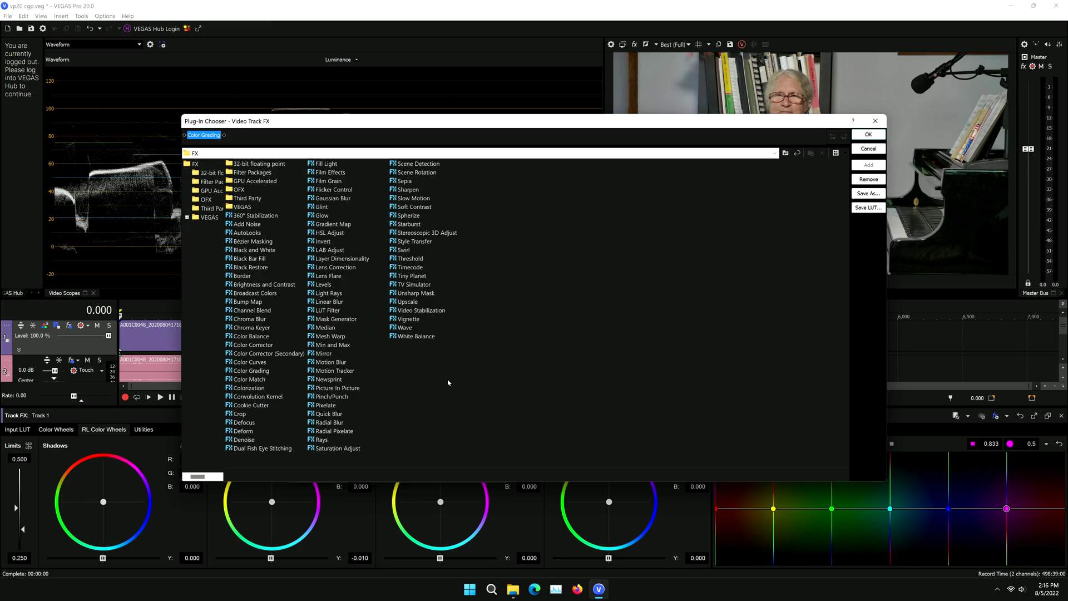
left_click(352, 389)
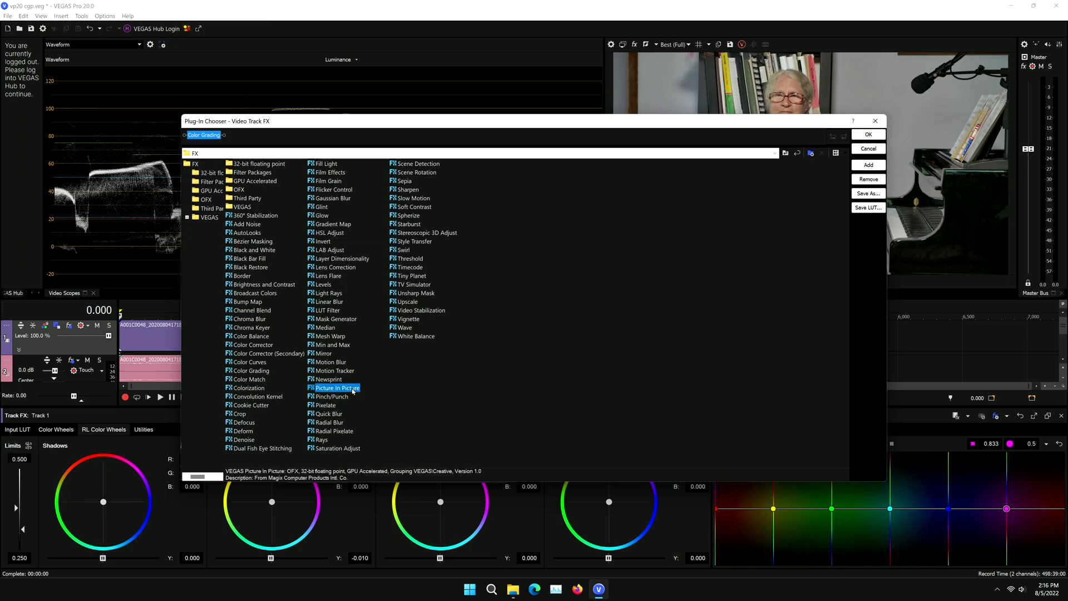
left_click(868, 164)
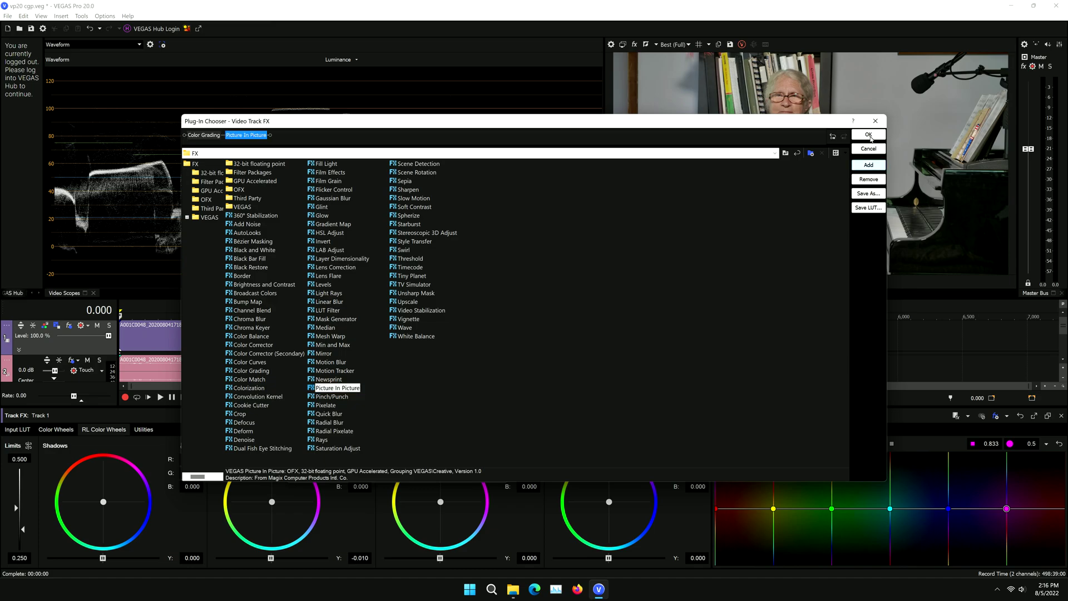
left_click(868, 135)
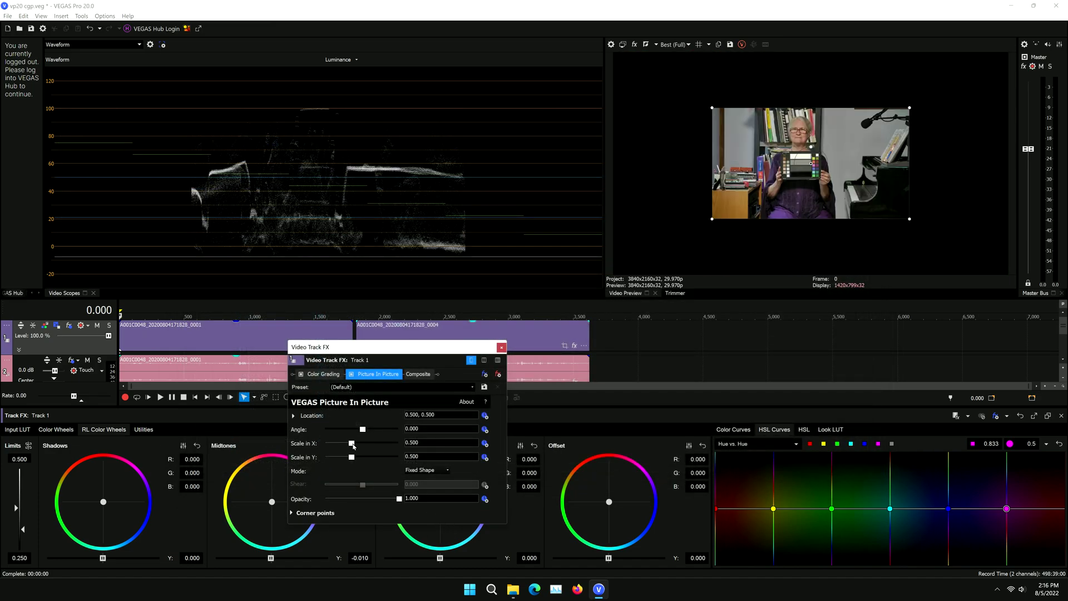
left_click_drag(354, 445, 384, 450)
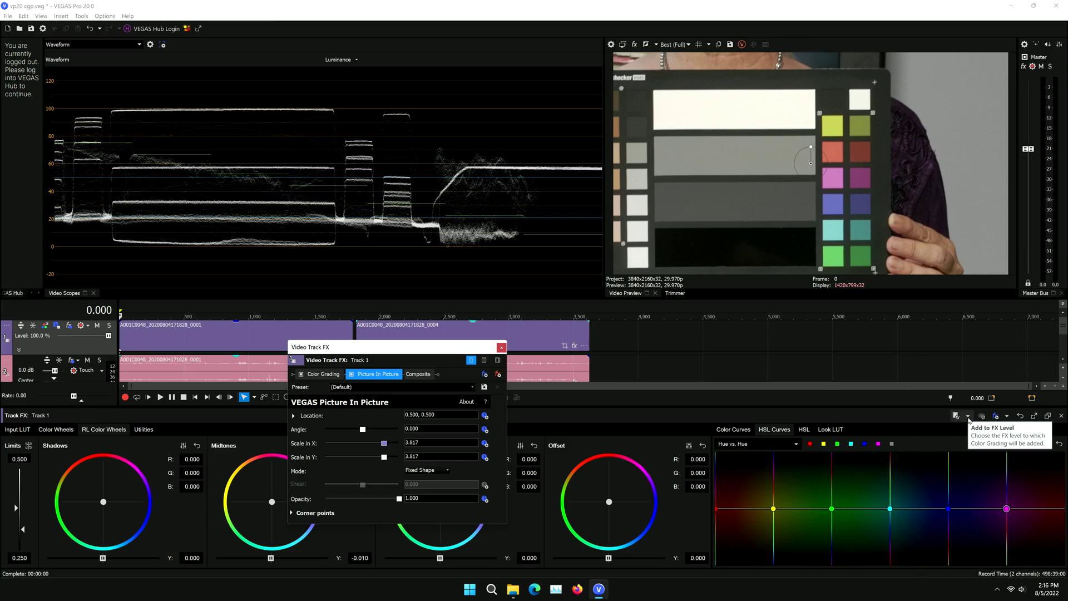
Add a Bézier mask to track 1 and fit it around the white-to-black patches in the middle of the color chart.
left_click(1007, 417)
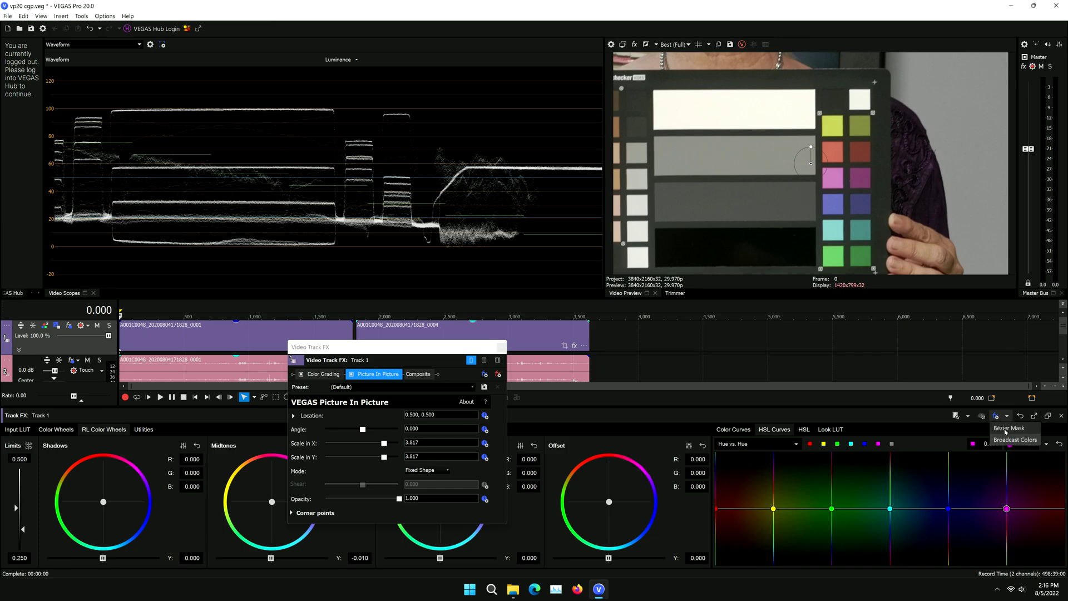
left_click(1007, 428)
left_click_drag(909, 163, 803, 178)
left_click_drag(768, 109, 780, 65)
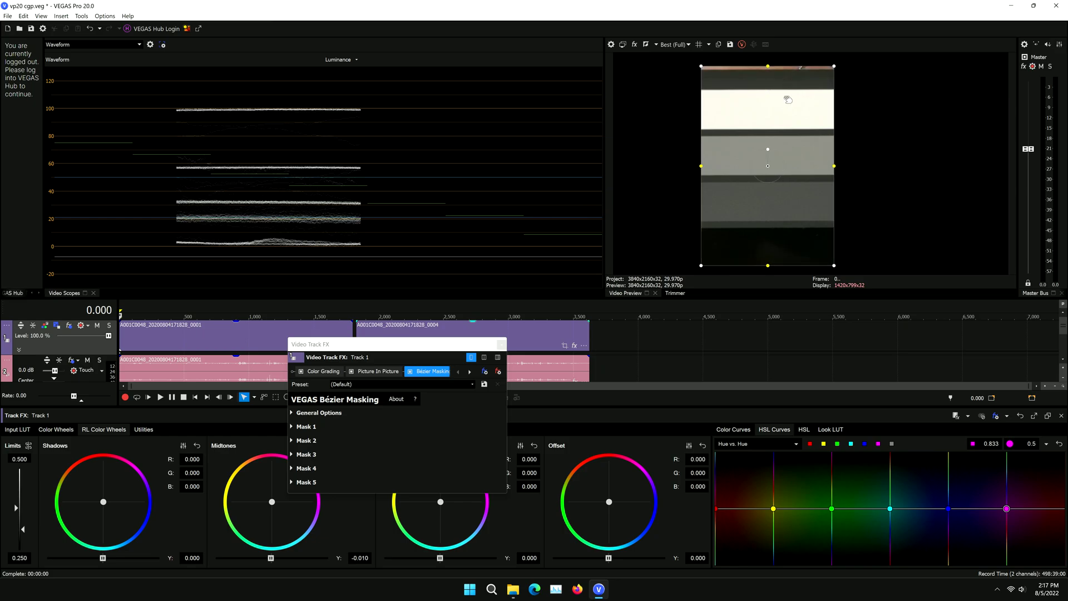
mouse_move(788, 119)
left_mouse_down()
mouse_move(790, 132)
mouse_move(781, 127)
left_mouse_up()
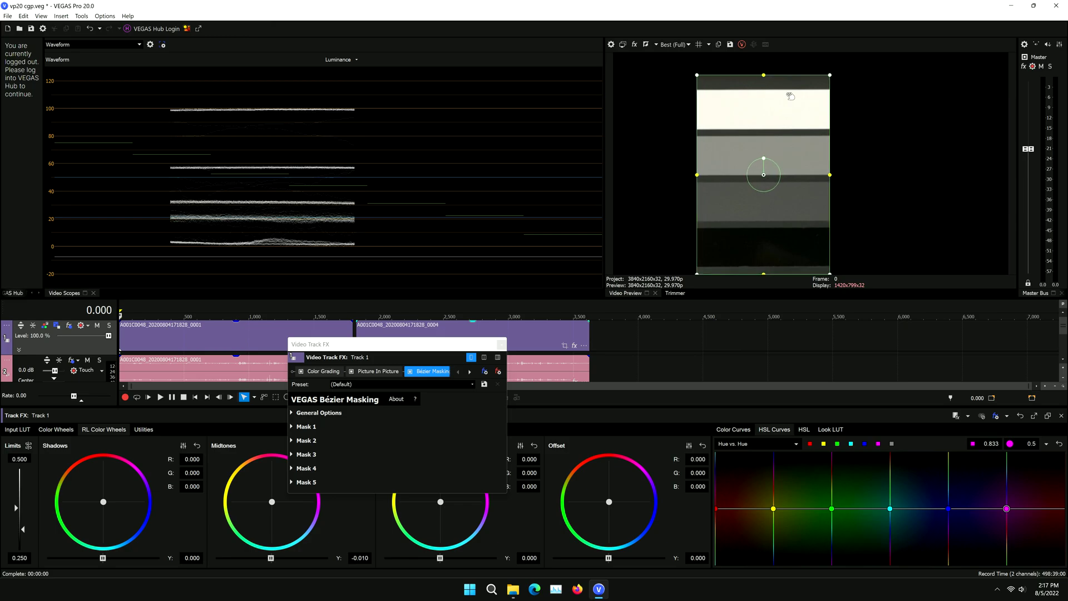
mouse_move(763, 74)
left_mouse_down()
mouse_move(777, 105)
mouse_move(766, 92)
left_mouse_up()
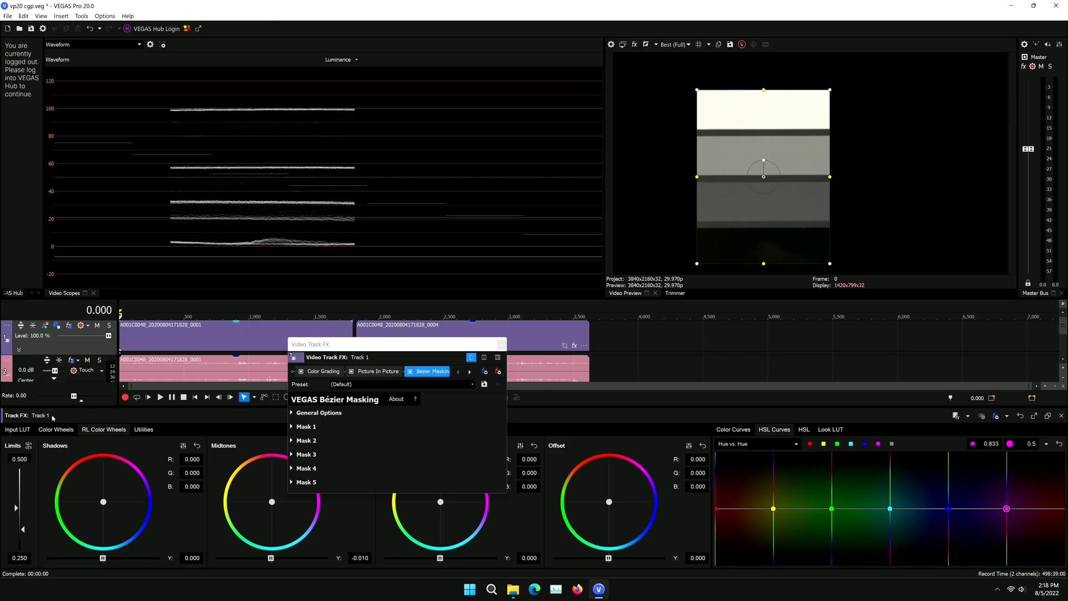
Reselect the Track FX level and set the Lift wheel's Y value to -0.030 in the Color Wheels.
left_click(60, 432)
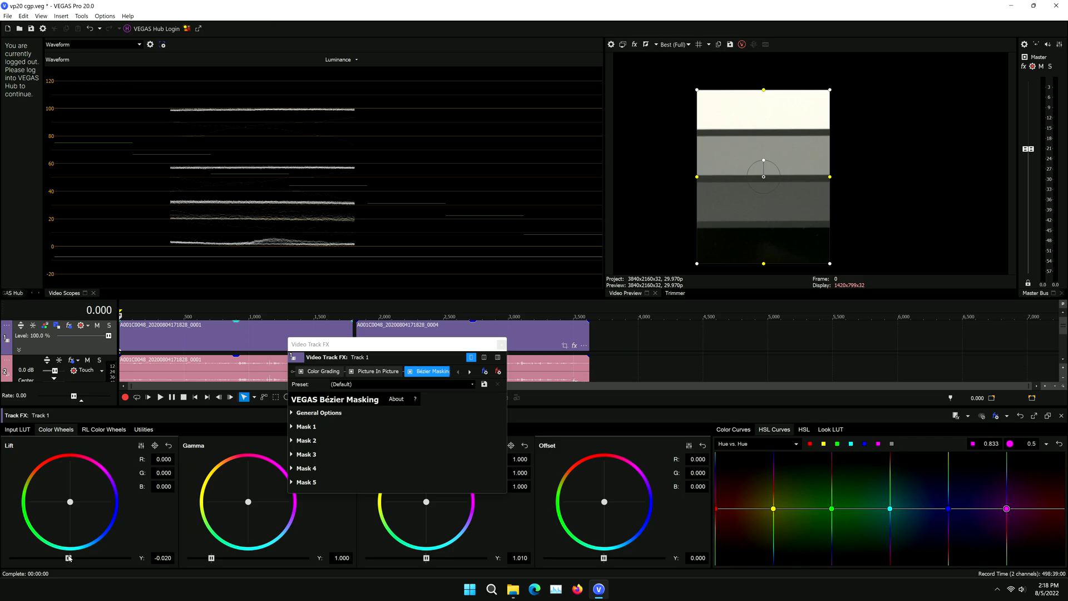
left_click_drag(68, 557, 70, 558)
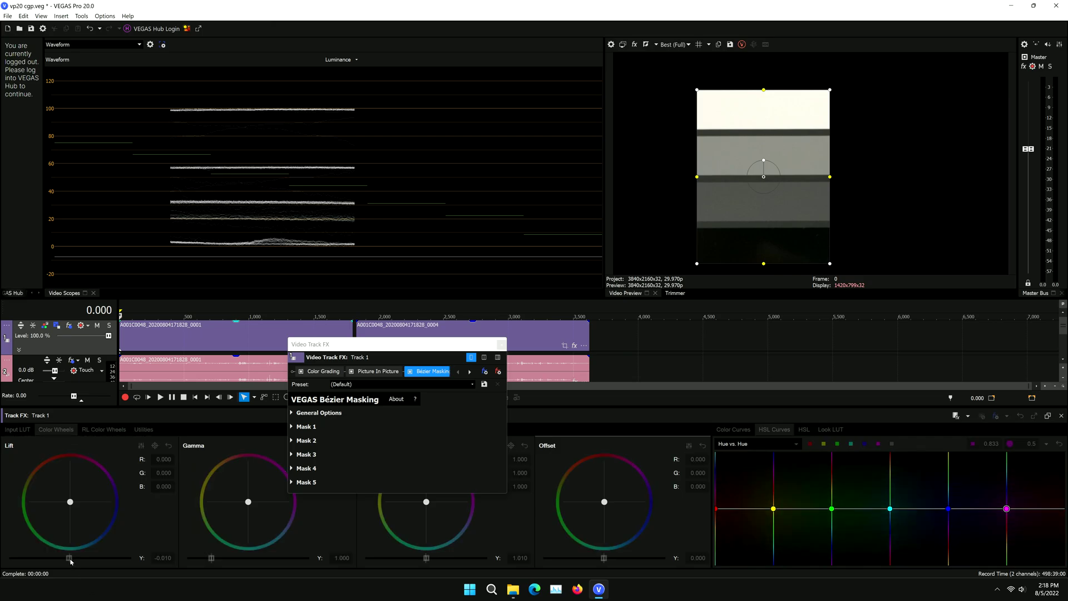
left_click(968, 417)
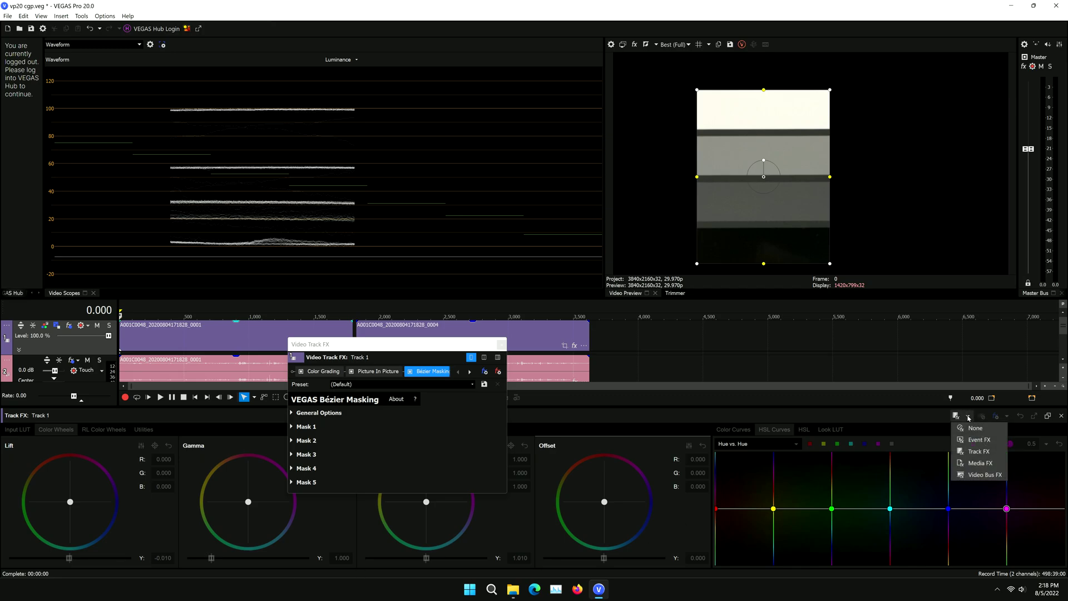
left_click(980, 452)
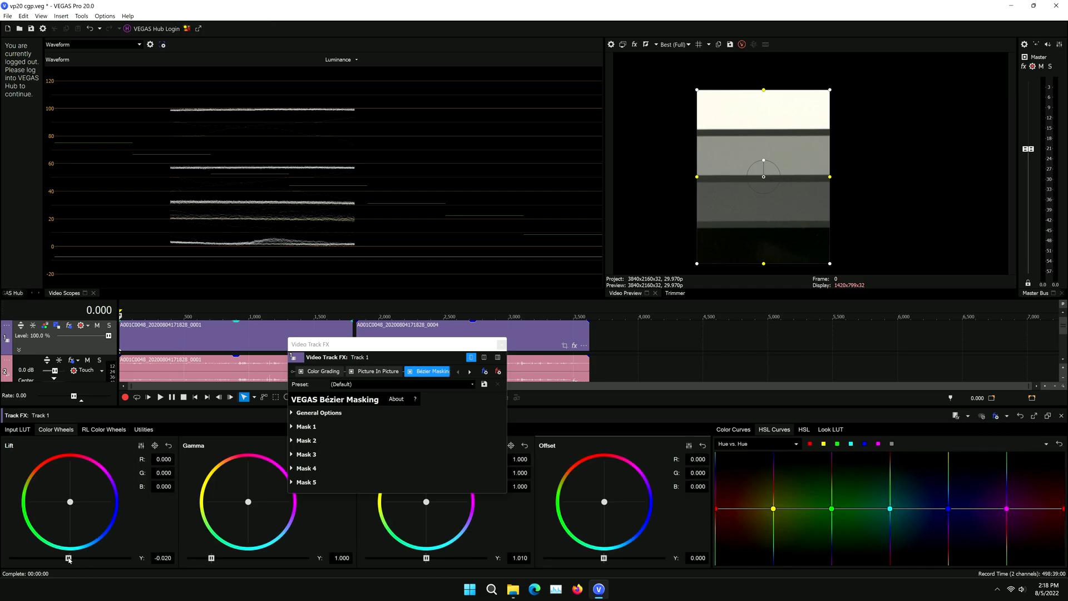
left_click_drag(69, 559, 68, 558)
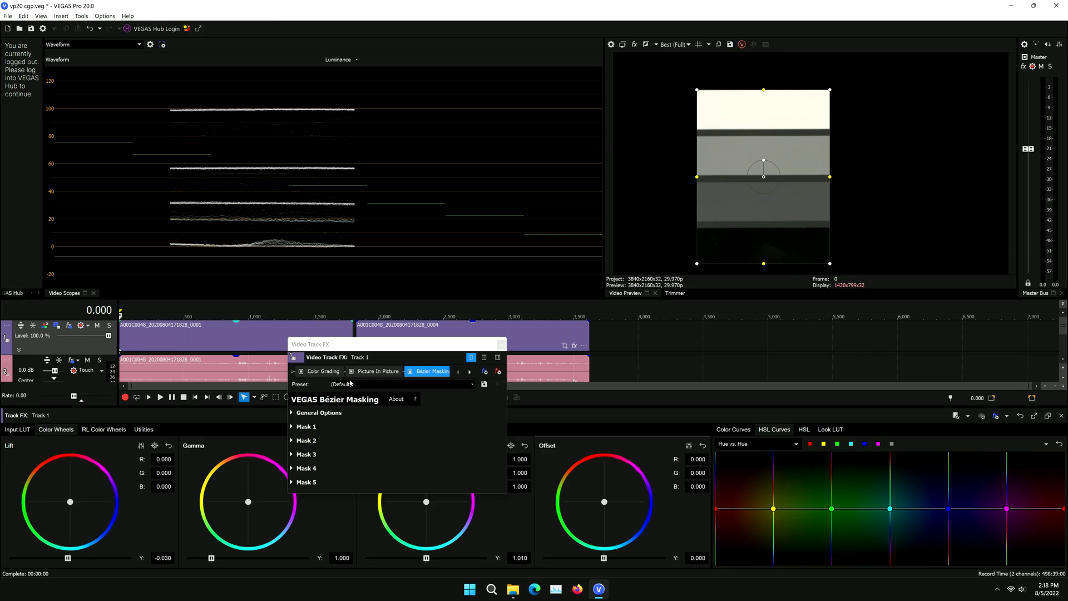
Disable the Picture In Picture and Bézier Masking effects on track 1 and select its Color Grading effect.
left_click(409, 371)
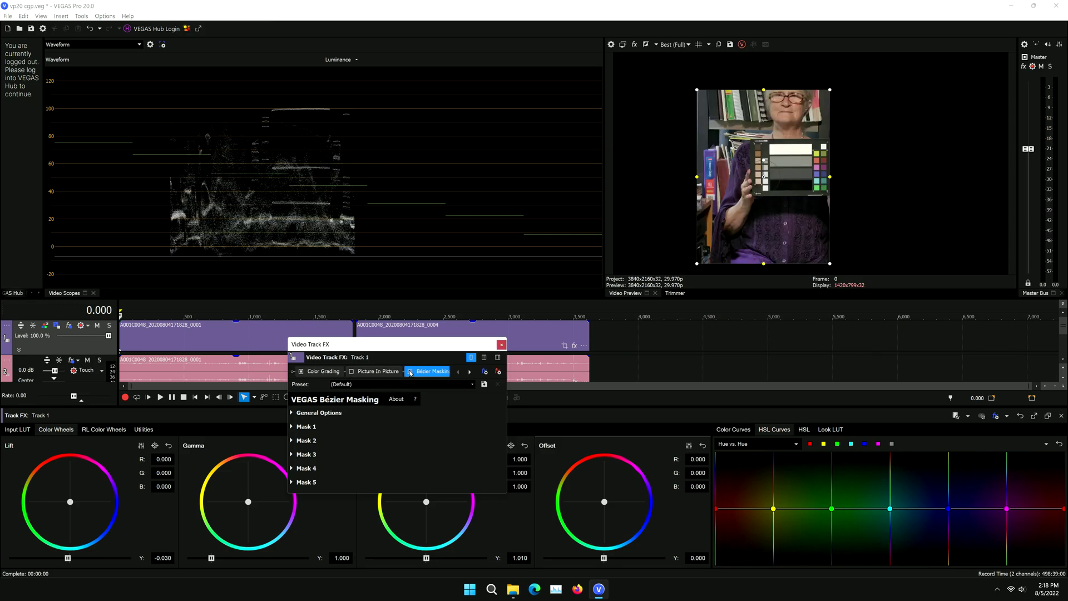
left_click(326, 372)
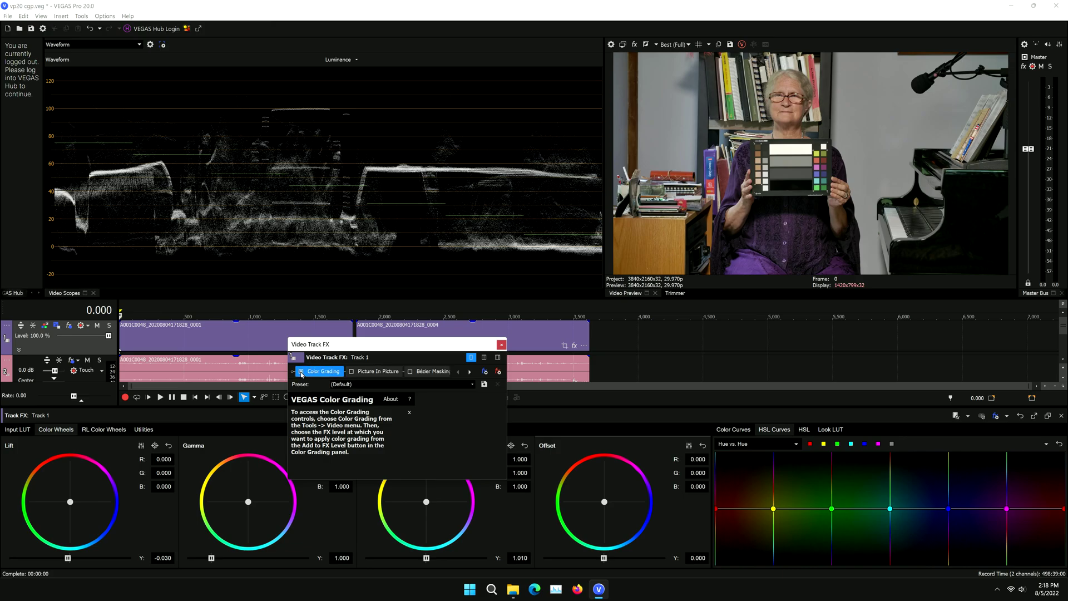
Compare the picture without and with track 1's Color Grading effect, leaving the effect enabled.
left_click(301, 371)
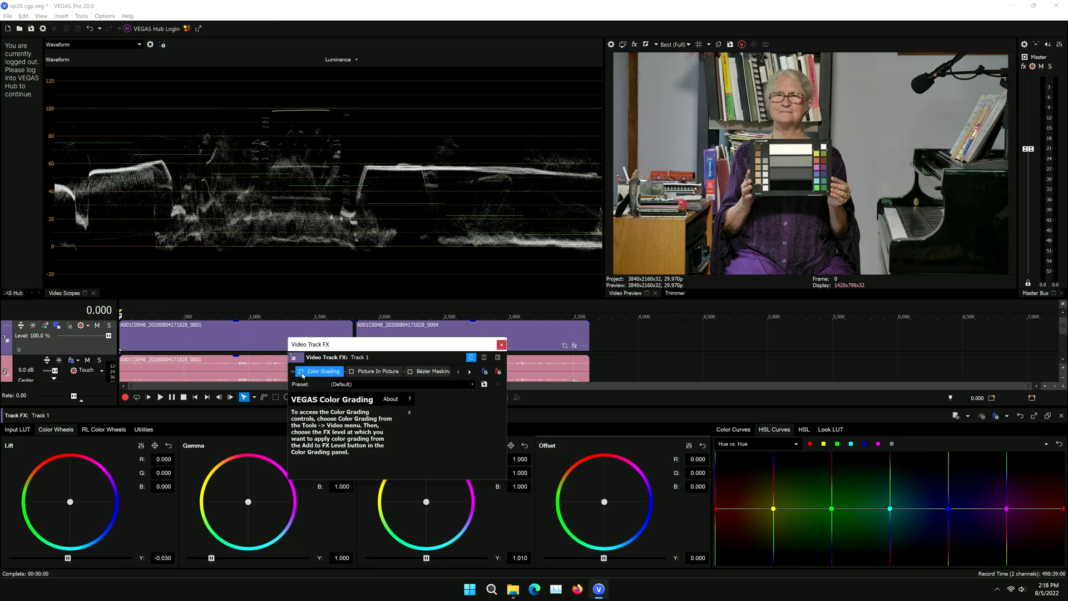
left_click(301, 371)
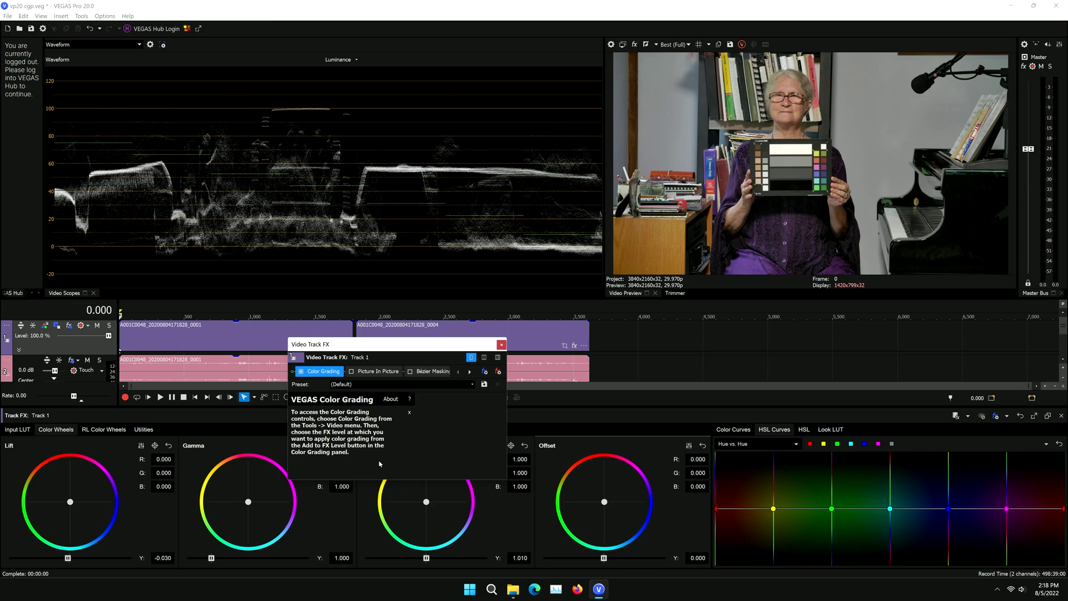
left_click(302, 372)
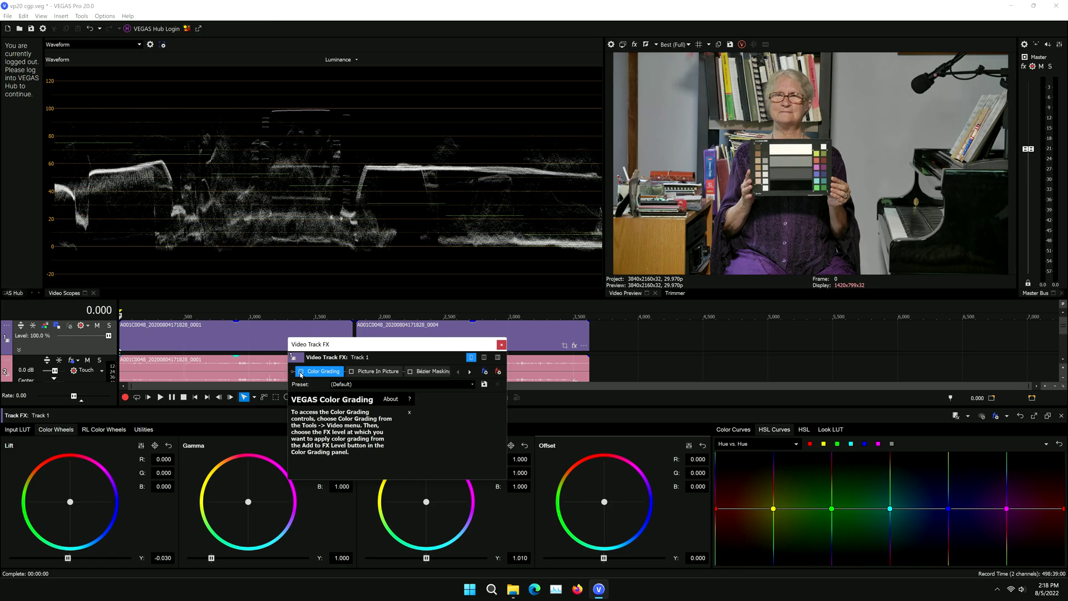
left_click(302, 373)
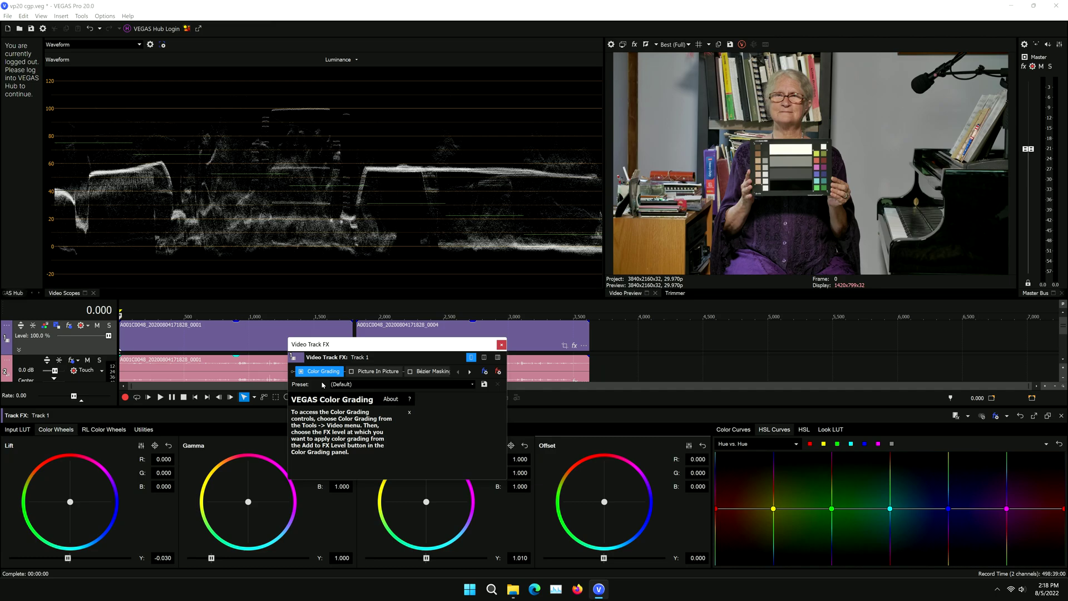
Re-enable Picture In Picture and Bézier Masking on track 1 and fit the mask around the chart's inner column of brighter color patches.
left_click(351, 372)
left_click(410, 370)
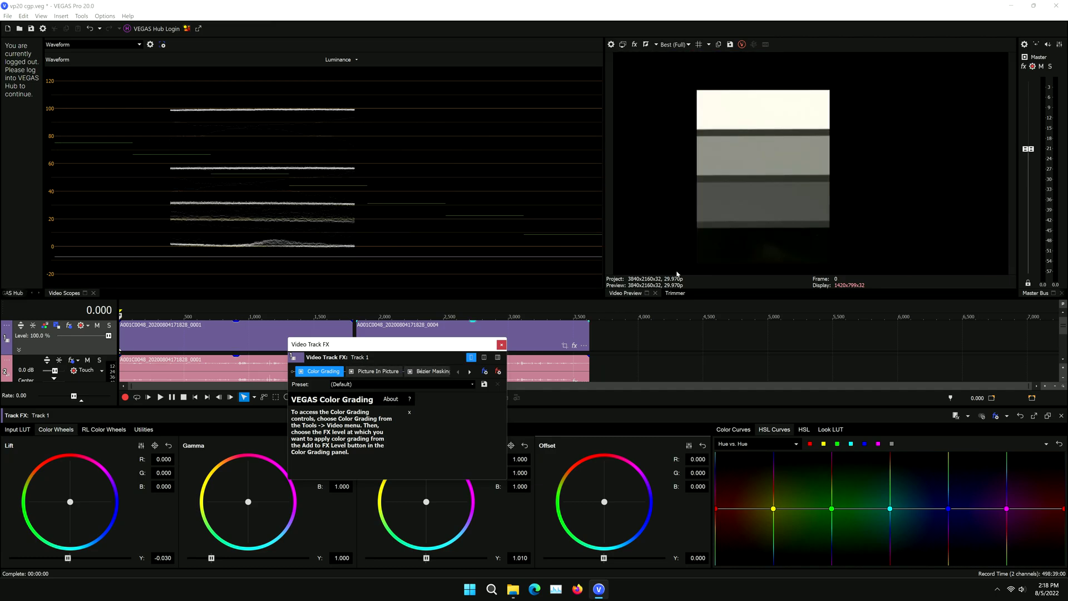
left_click(432, 371)
left_click_drag(808, 182, 888, 200)
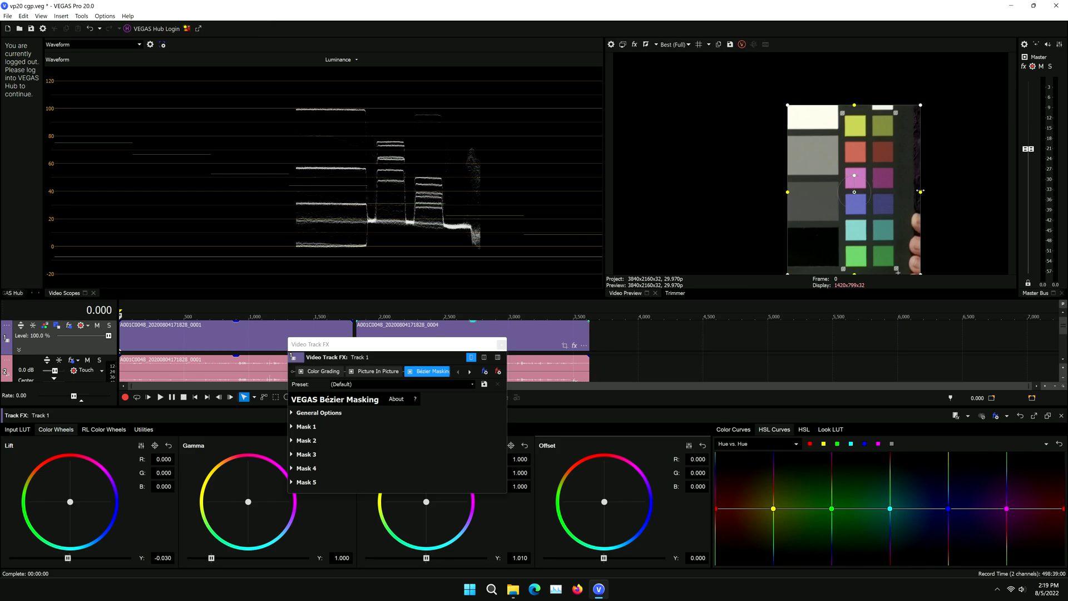
left_click_drag(918, 191, 866, 196)
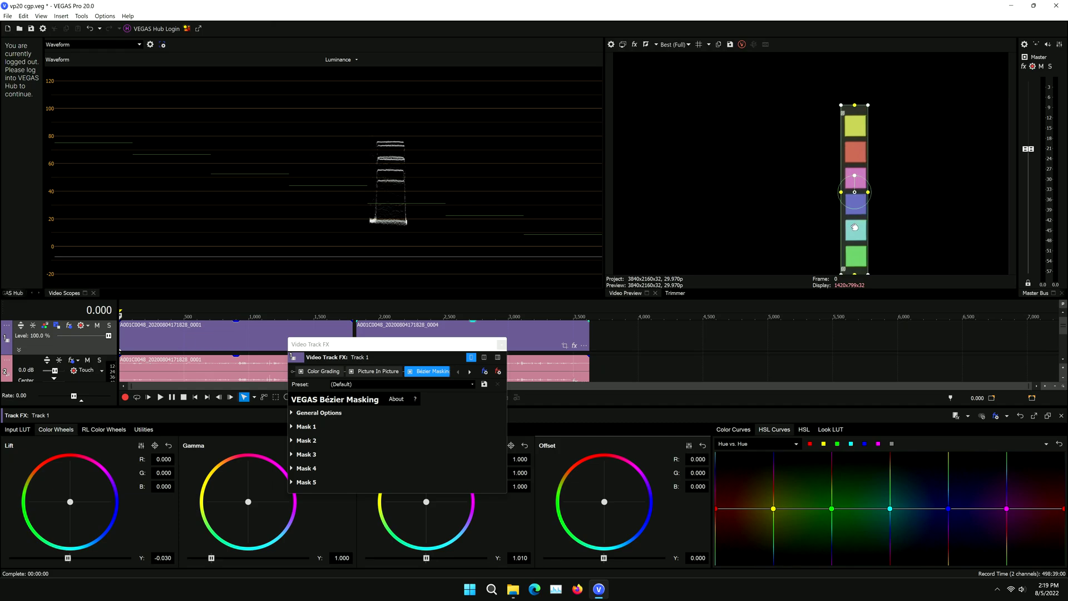
left_click_drag(855, 227, 856, 226)
left_click_drag(855, 104, 855, 116)
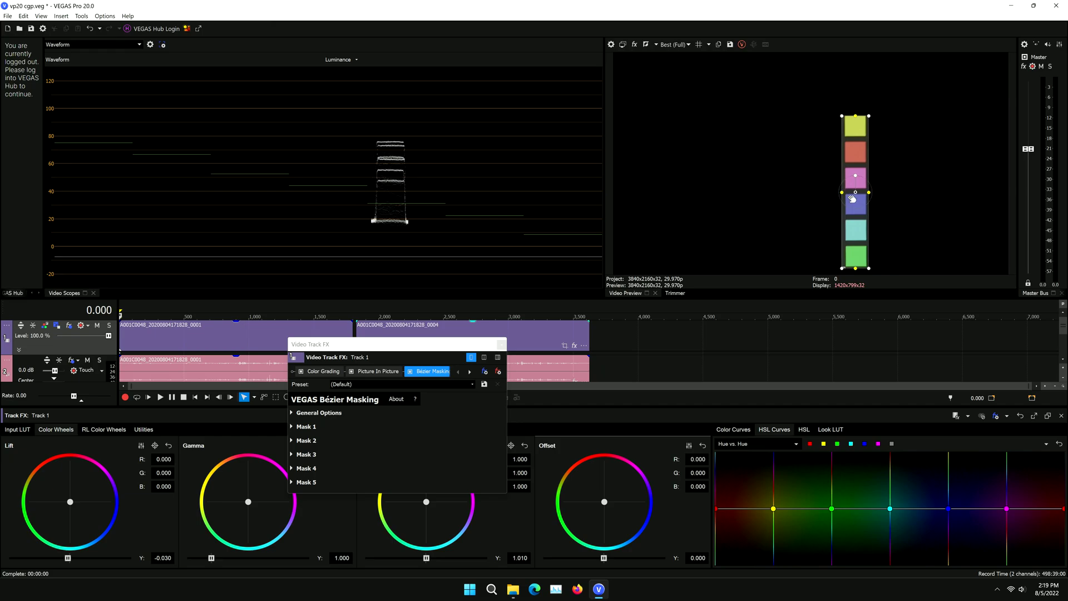
left_click_drag(840, 192, 845, 192)
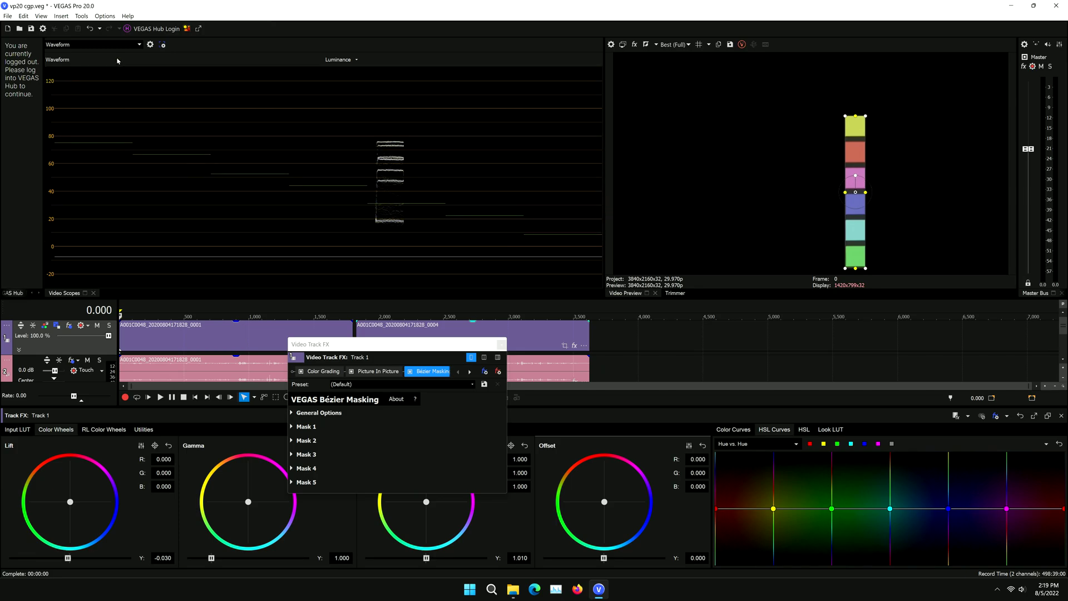
Switch the video scope to Vectorscope and set the magenta point of the Hue vs. Hue curve to 0.483.
left_click(139, 44)
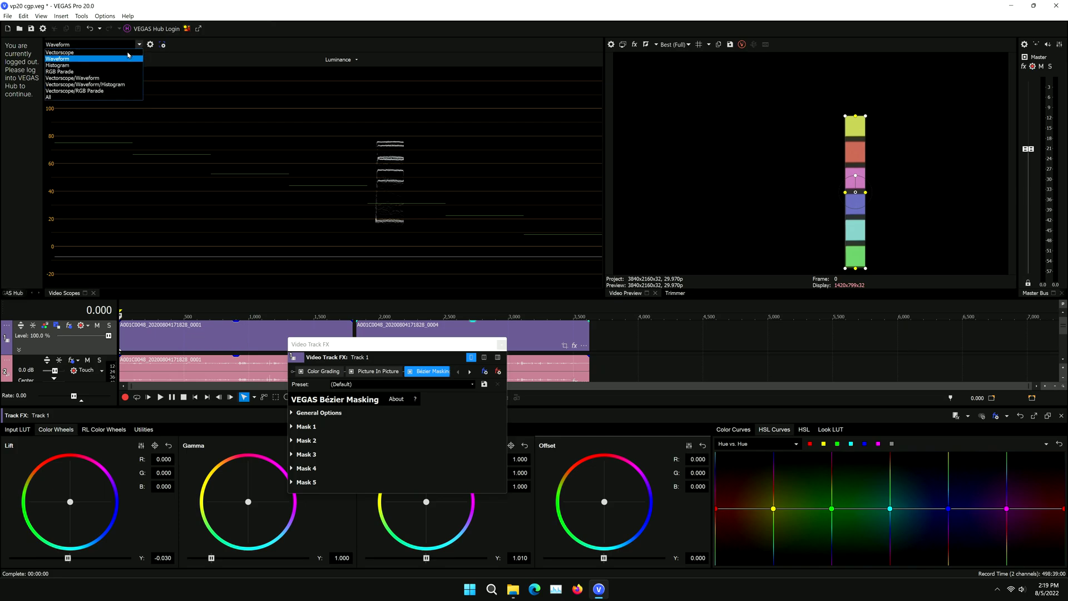
left_click(127, 53)
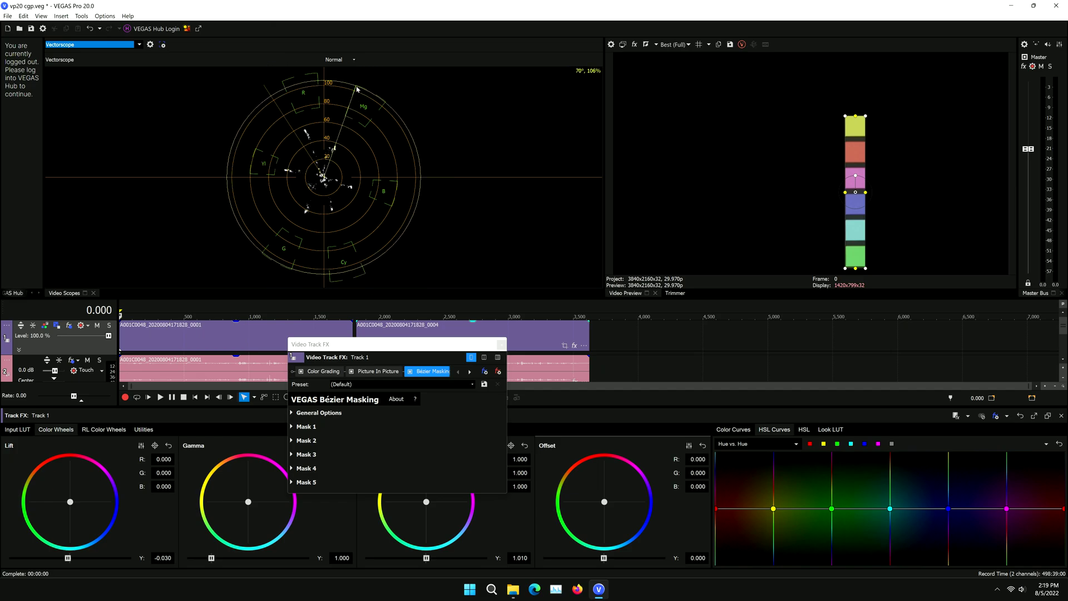
right_click(1007, 510)
left_click(977, 474)
left_click(1006, 509)
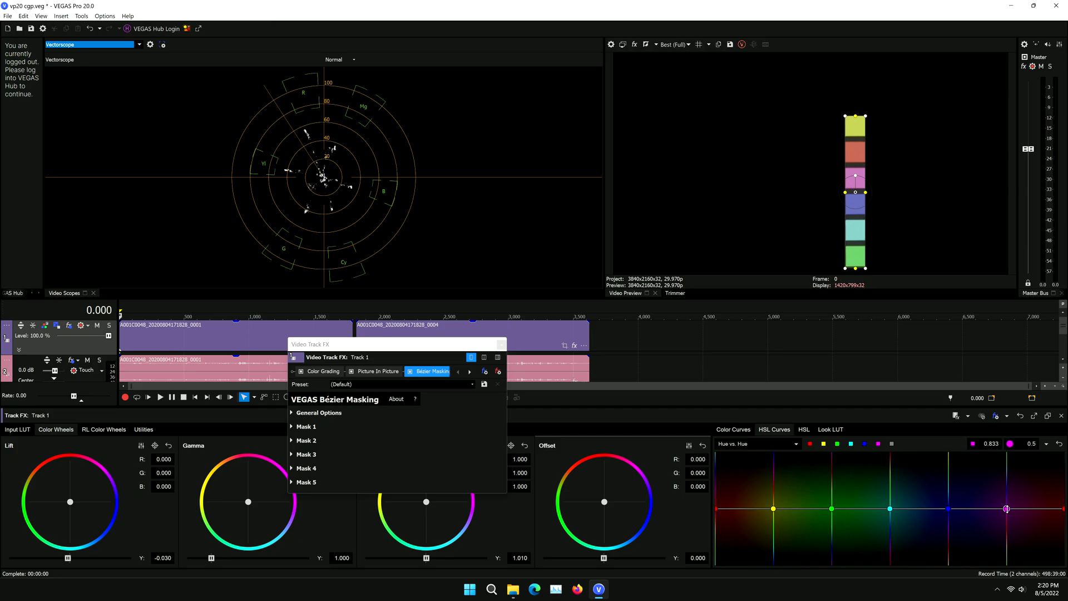
left_click_drag(1007, 509, 1006, 506)
left_click_drag(1007, 506, 1006, 507)
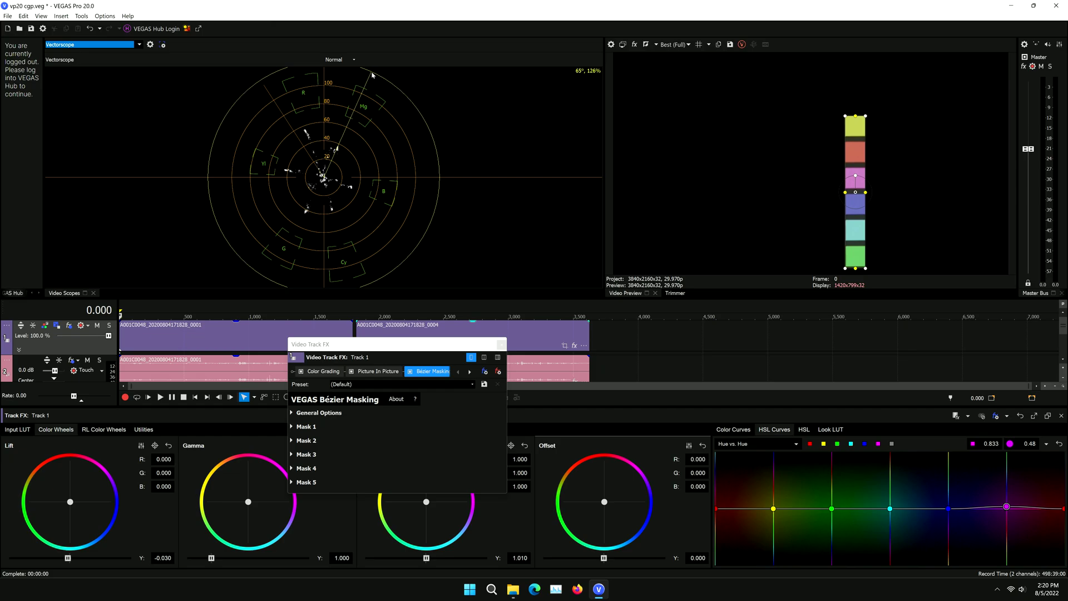
left_click_drag(1007, 506, 1006, 507)
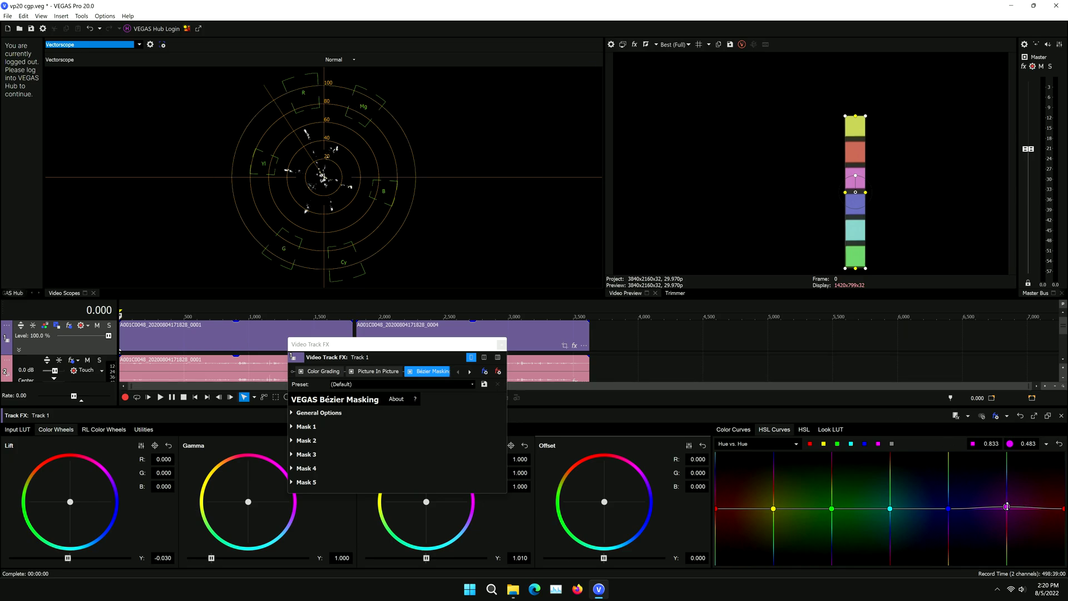
left_click_drag(1006, 506, 1005, 507)
Disable Bézier Masking and Picture In Picture on track 1 and compare the full frame with Color Grading off and on.
left_click(410, 371)
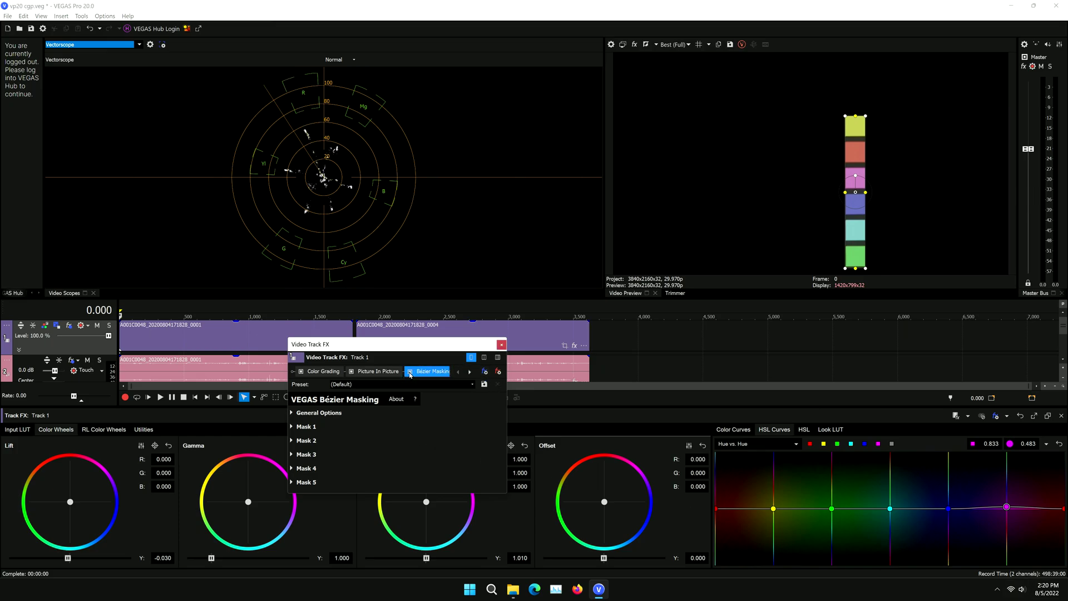
left_click(352, 372)
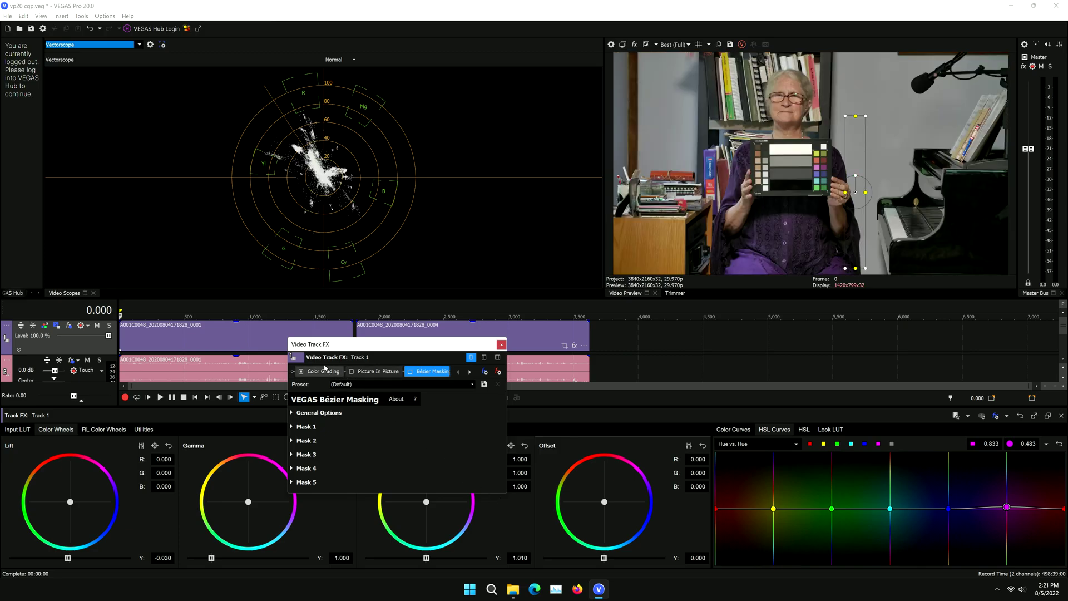
left_click(328, 371)
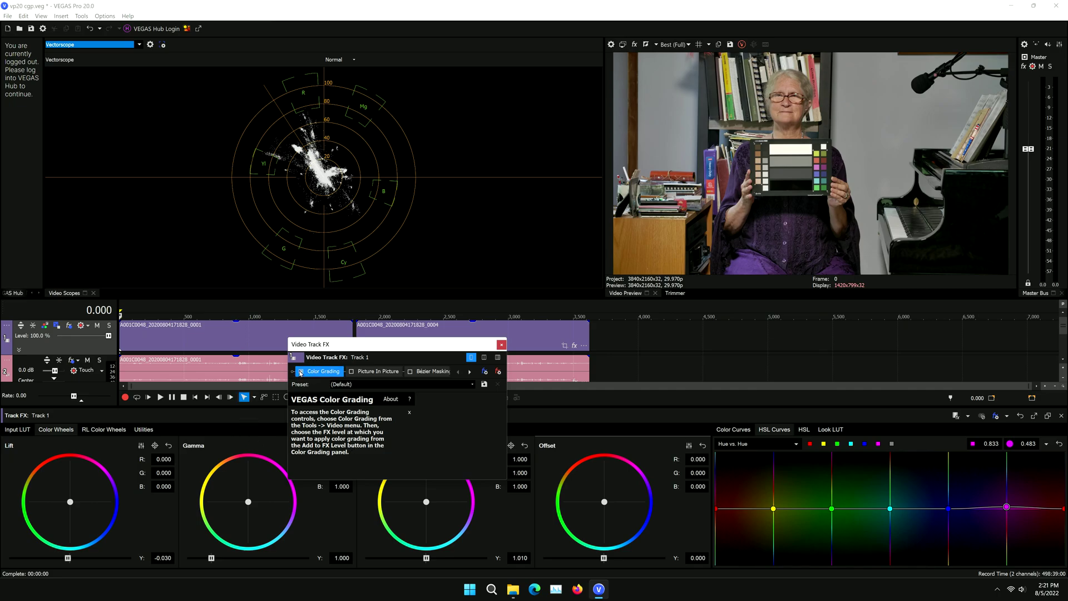
left_click(301, 372)
left_click(301, 372)
Re-enable Picture In Picture and Bézier Masking, widen the mask and move it over the chart's white and gray patches.
left_click(352, 372)
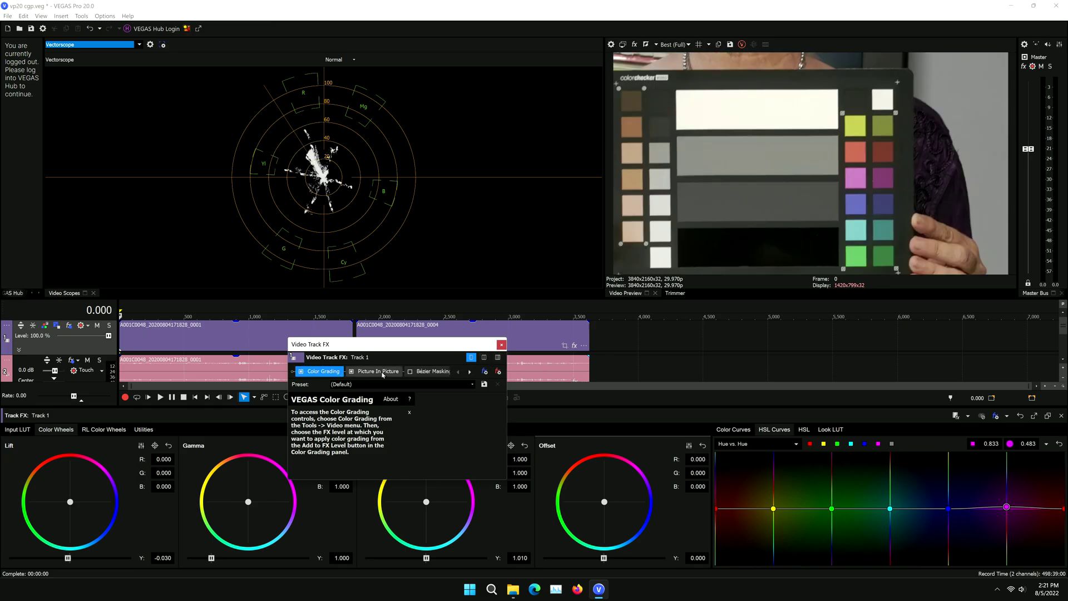
left_click(410, 372)
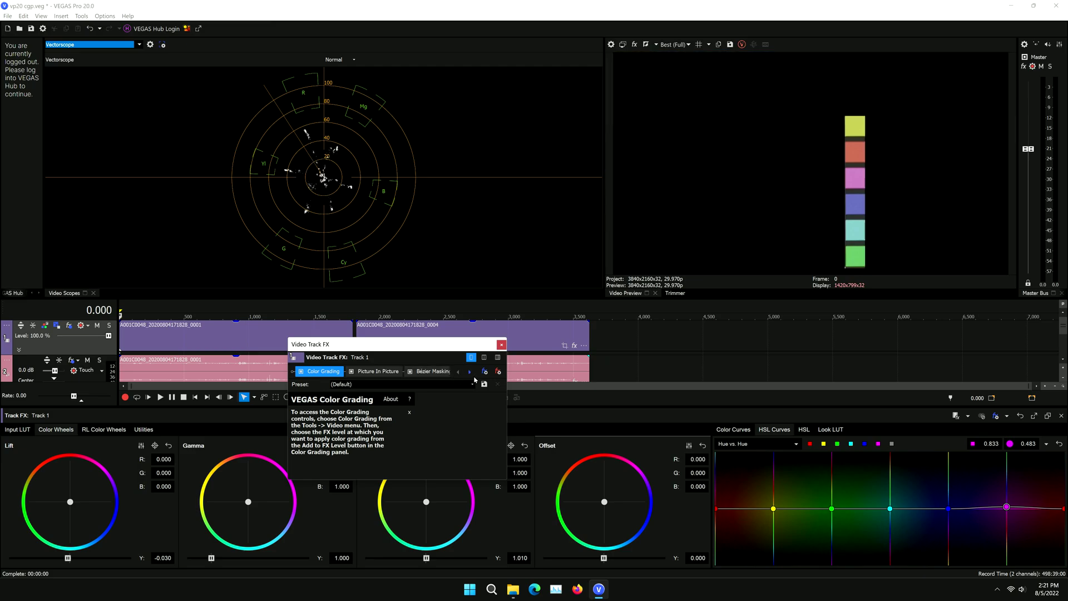
left_click(431, 369)
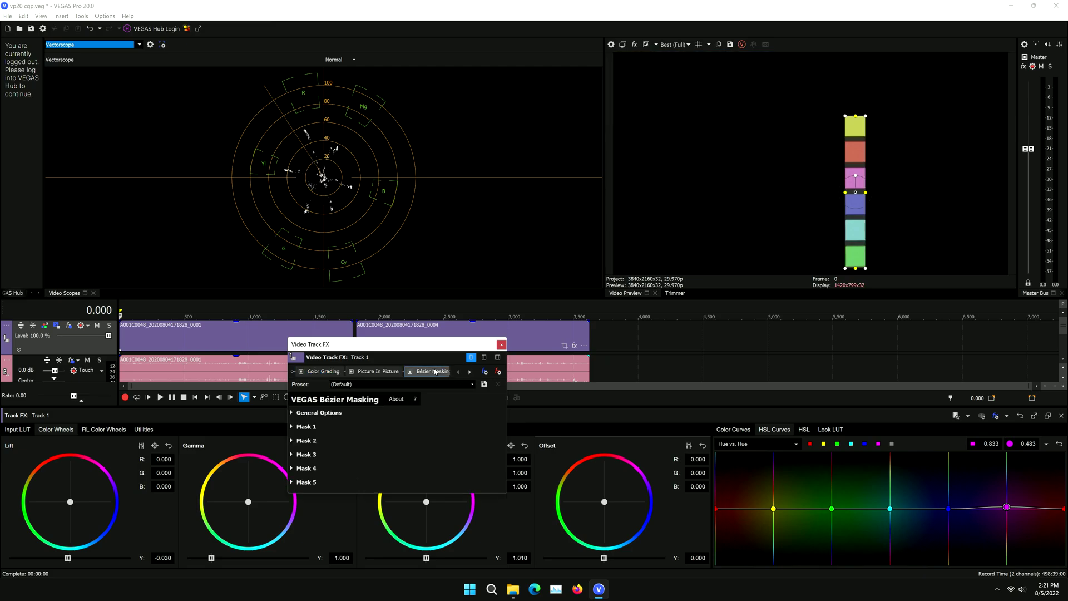
left_click_drag(845, 192, 769, 191)
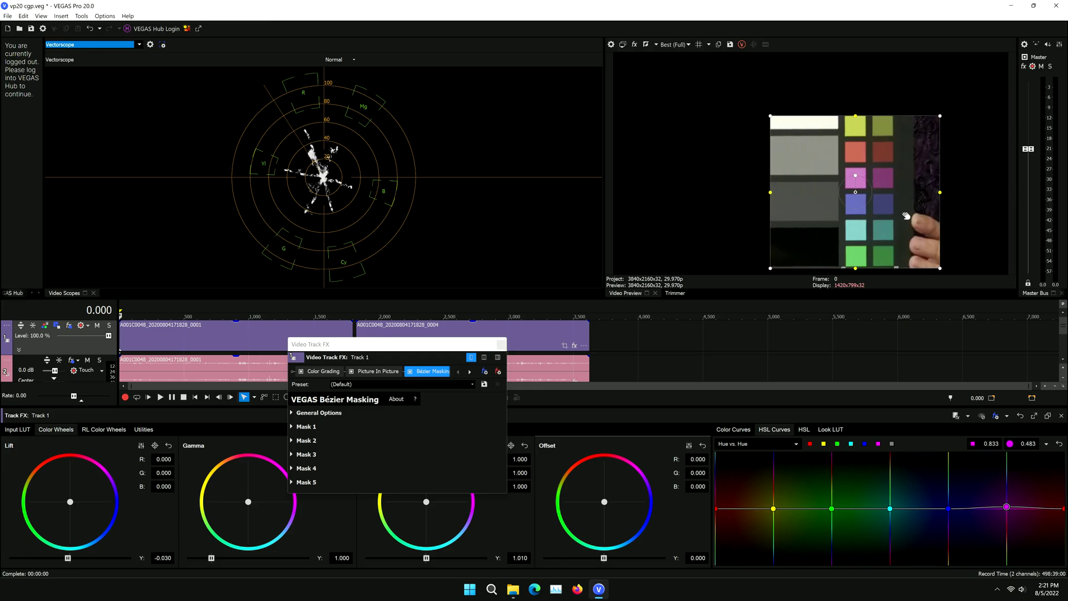
left_click_drag(909, 224, 816, 174)
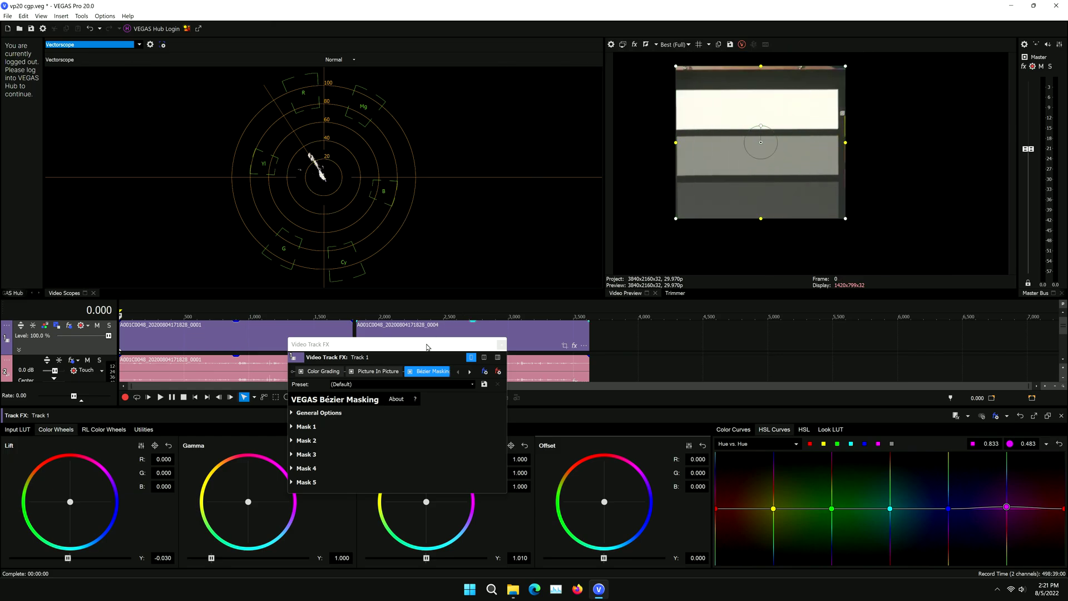
Reposition the enlarged picture so the woman's face lies inside the mask, and shrink the mask to a small area of forehead skin.
left_click(376, 371)
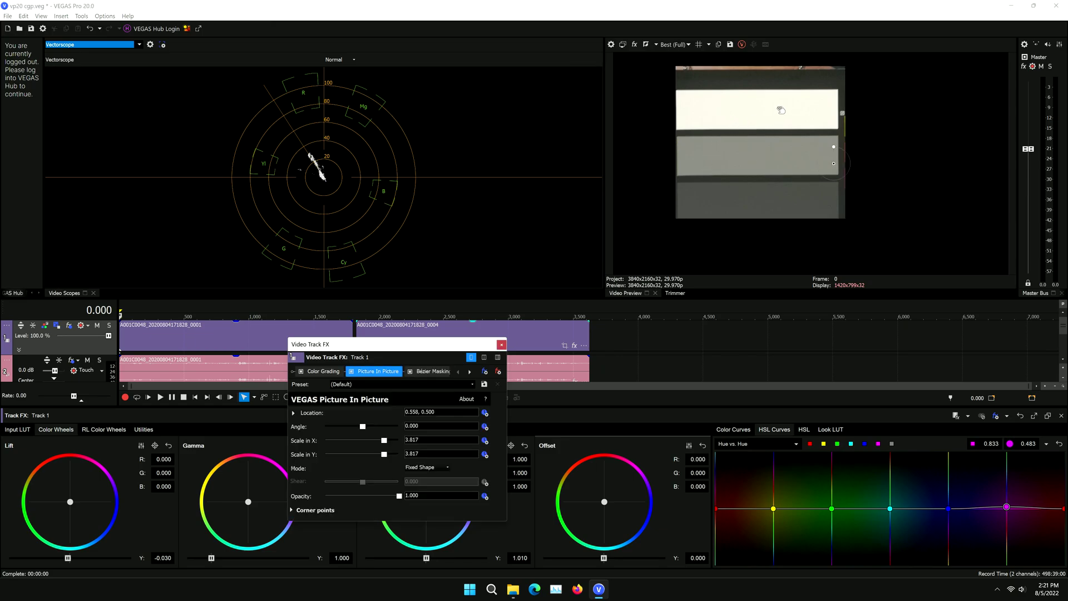
left_click_drag(791, 104, 800, 235)
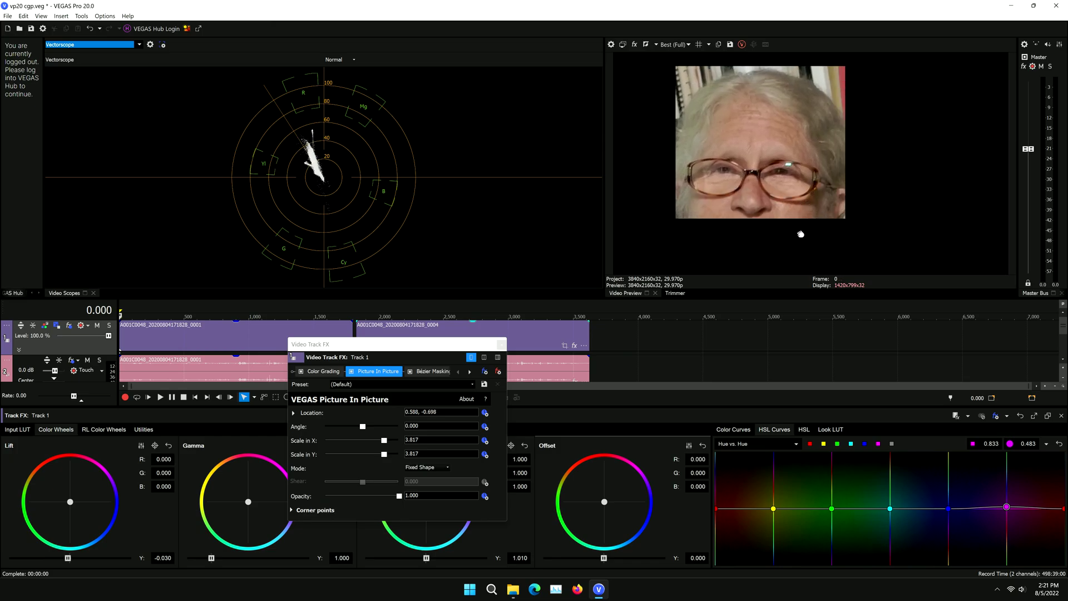
left_click(437, 371)
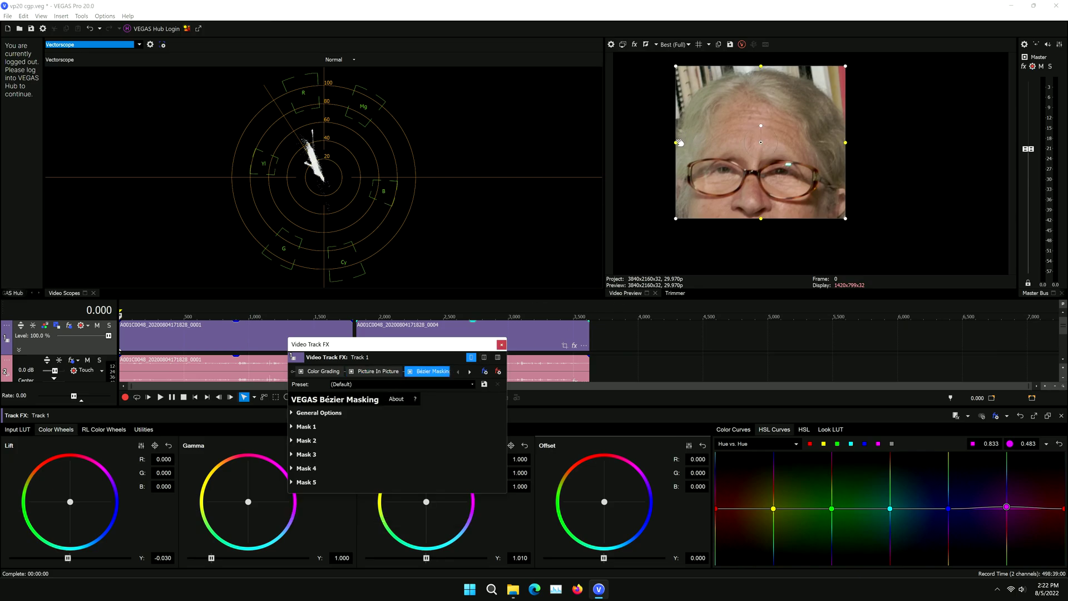
left_click_drag(680, 143, 727, 156)
left_click_drag(760, 219, 742, 150)
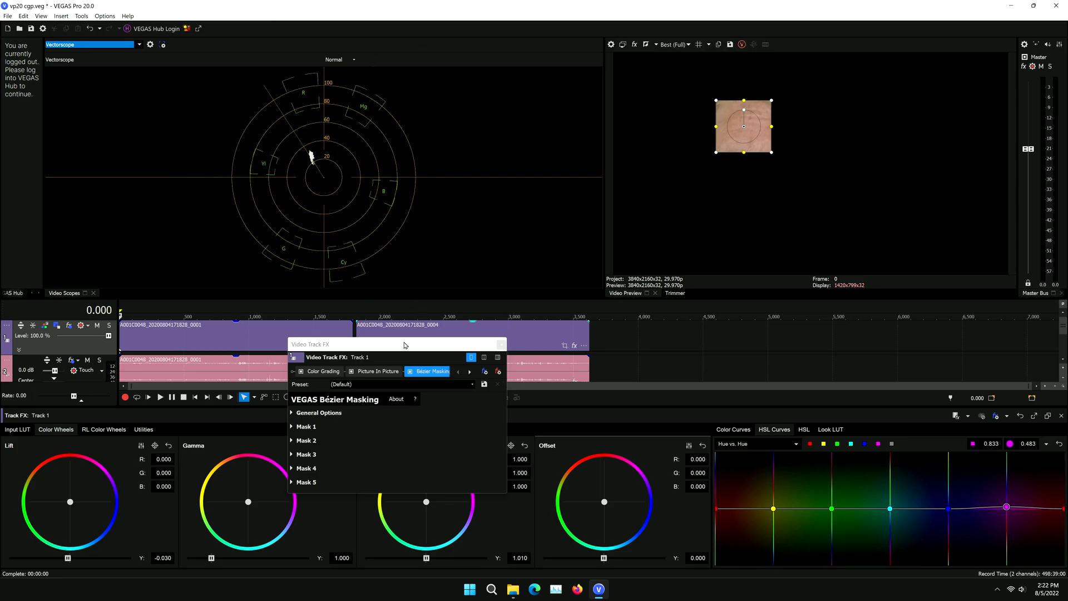
In track 1's Color Curves, enable the Green curve, slightly raise its upper handle and slightly lower its lower handle.
left_click(332, 372)
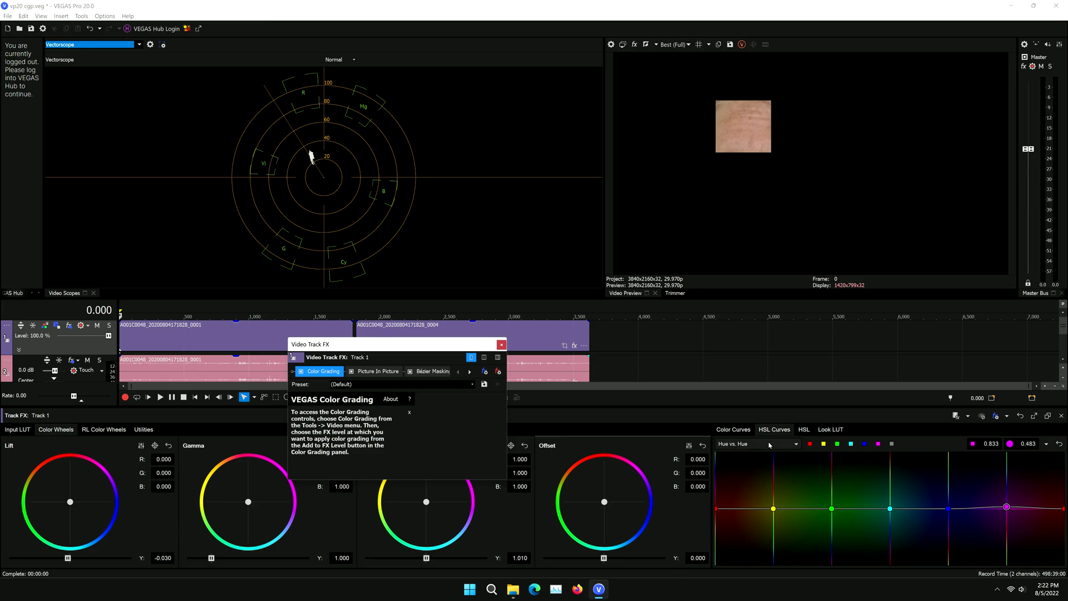
left_click(740, 430)
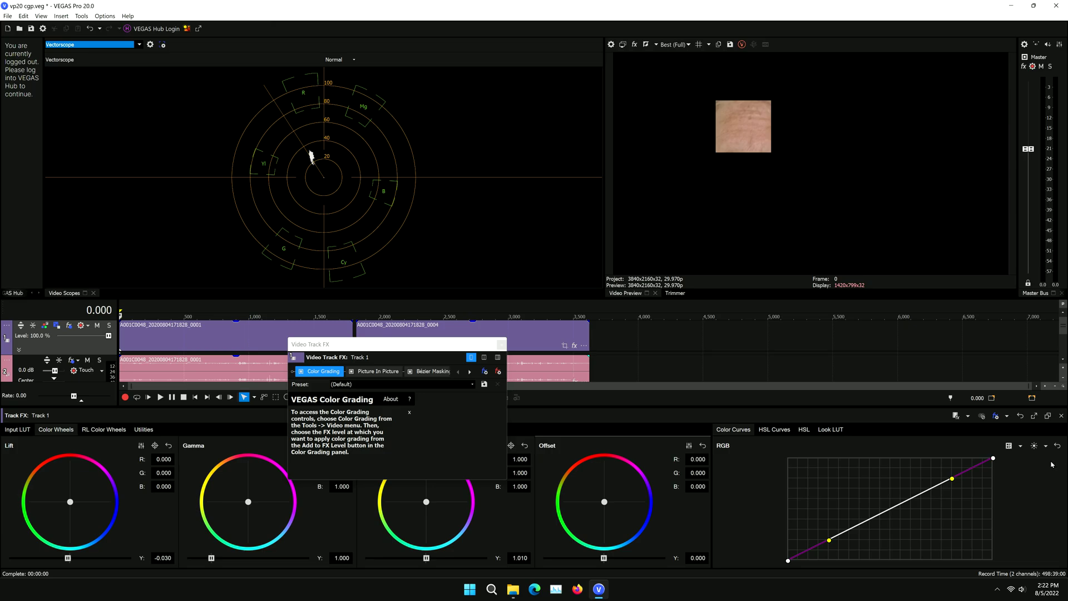
left_click(1020, 447)
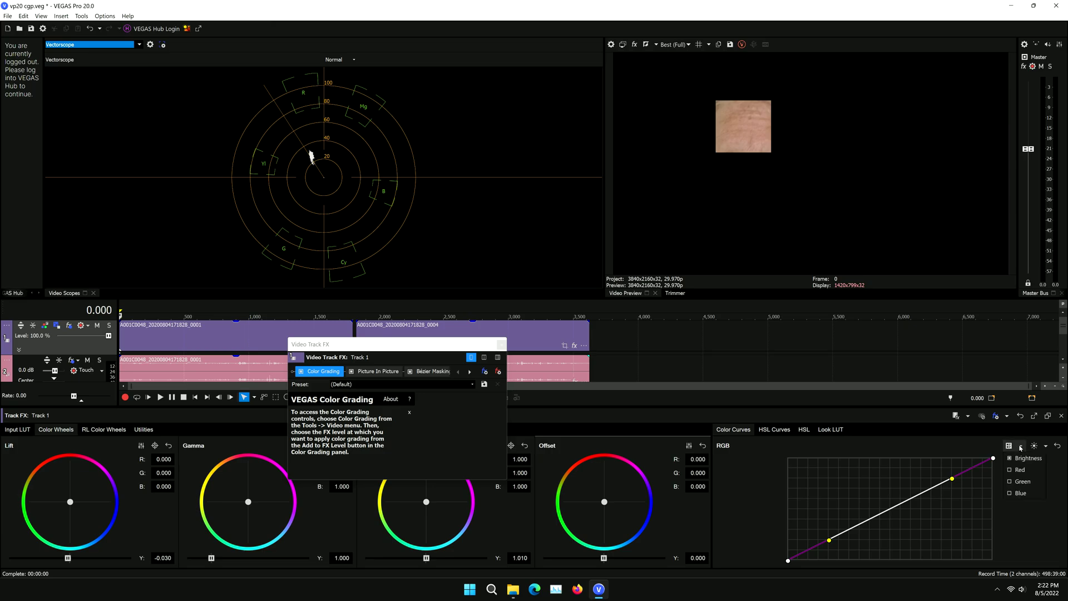
left_click(1027, 482)
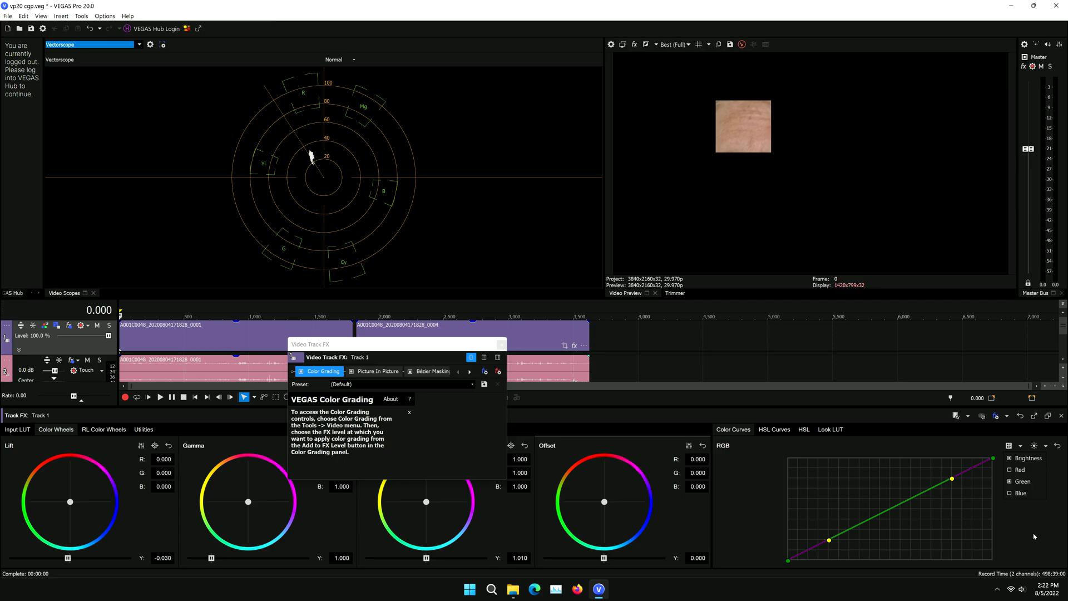
left_click(952, 479)
left_click_drag(952, 480, 950, 477)
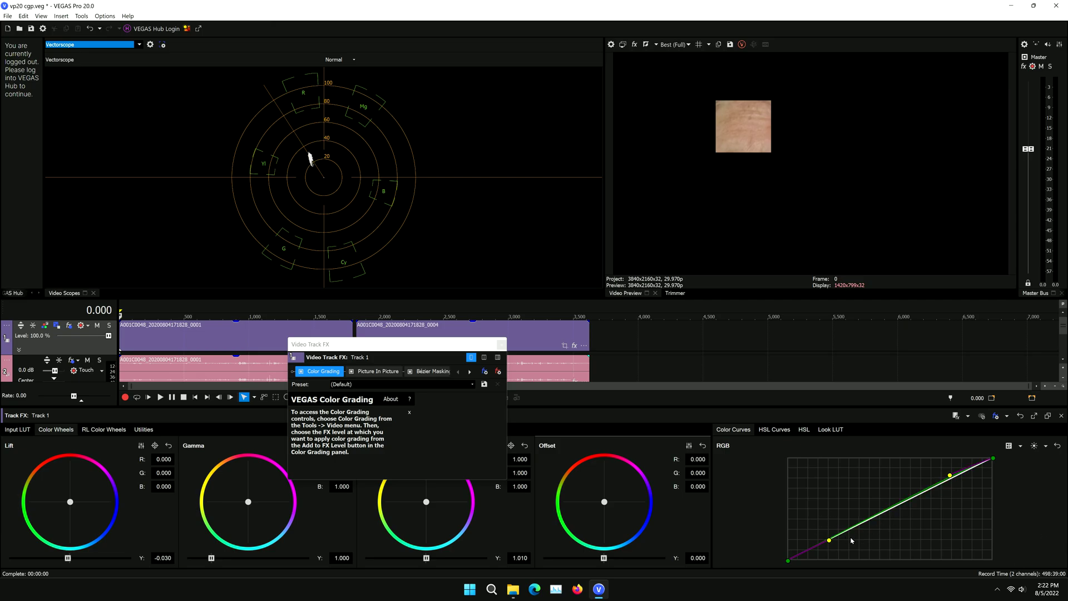
left_click_drag(829, 542, 829, 543)
left_click_drag(950, 476, 950, 476)
Enable the Blue curve in the Color Curves and slightly raise both its upper and lower handles.
left_click(1020, 446)
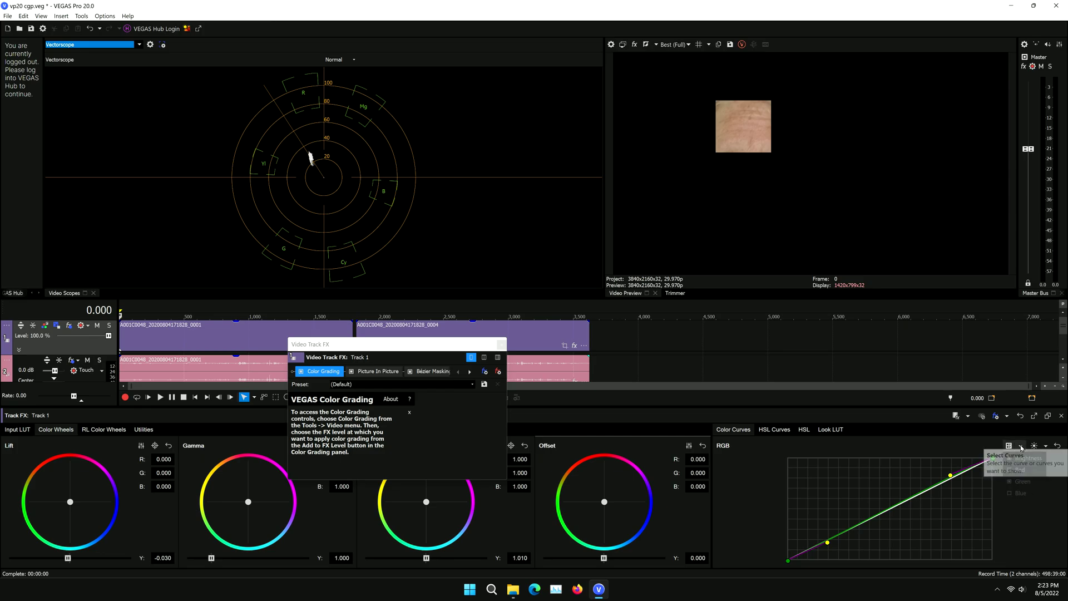
left_click(1011, 494)
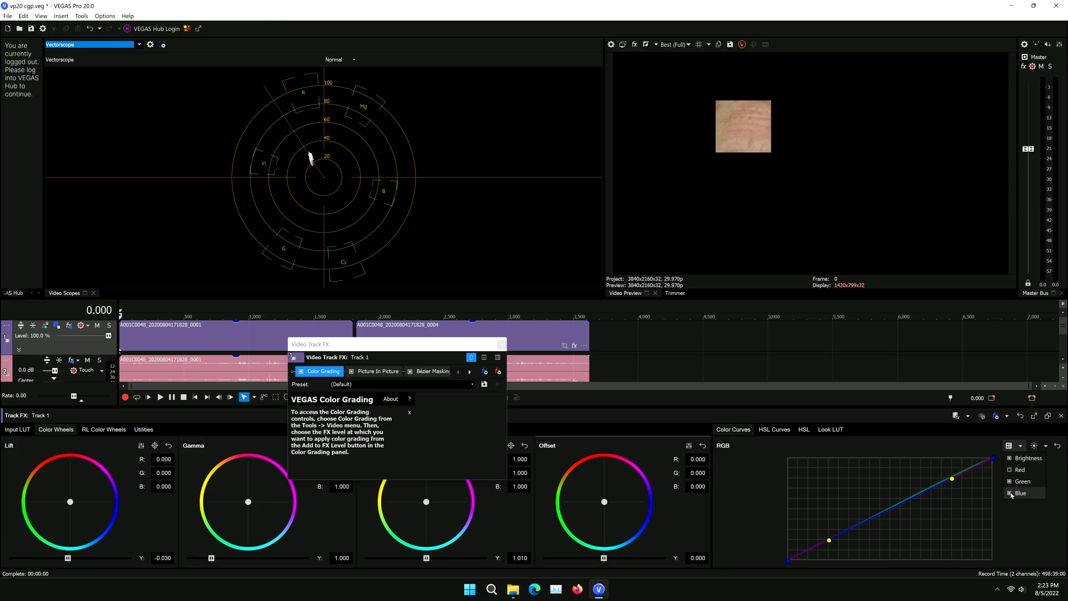
left_click(951, 479)
left_click_drag(951, 479, 951, 477)
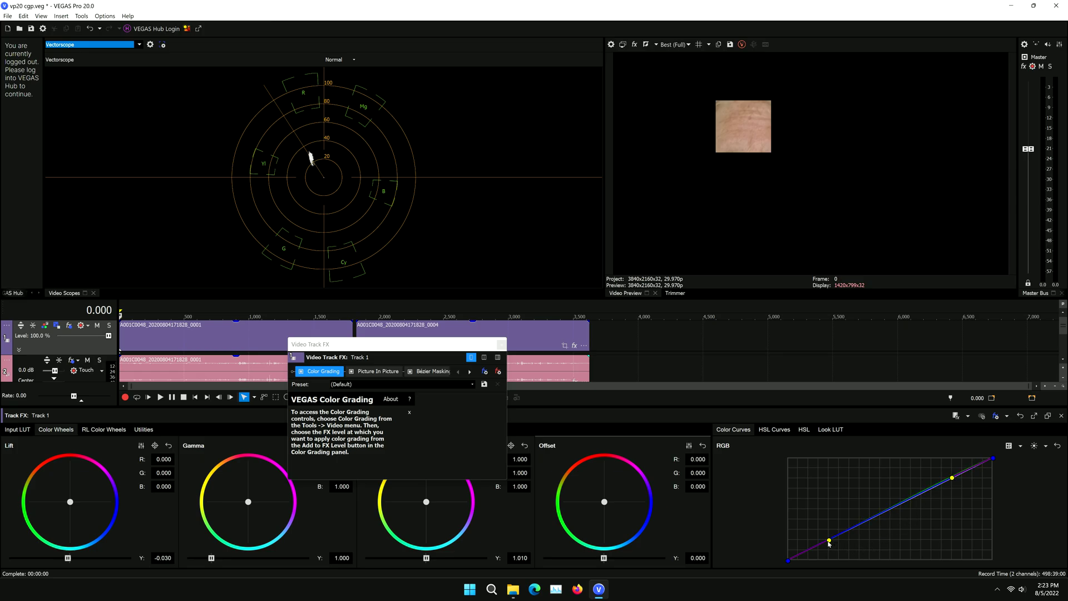
left_click_drag(829, 541, 829, 538)
Disable the Picture In Picture and Bézier Masking effects on track 1 to show the full graded frame.
left_click(351, 371)
left_click(411, 371)
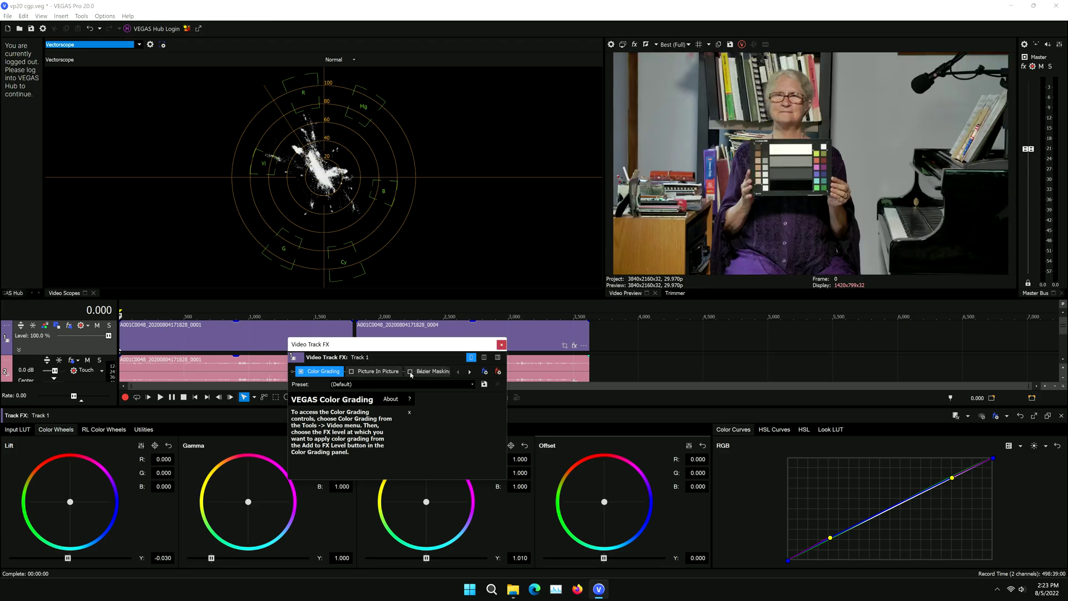
Toggle the Color Grading effect on track 1 off and on to compare the original and graded picture.
left_click(301, 373)
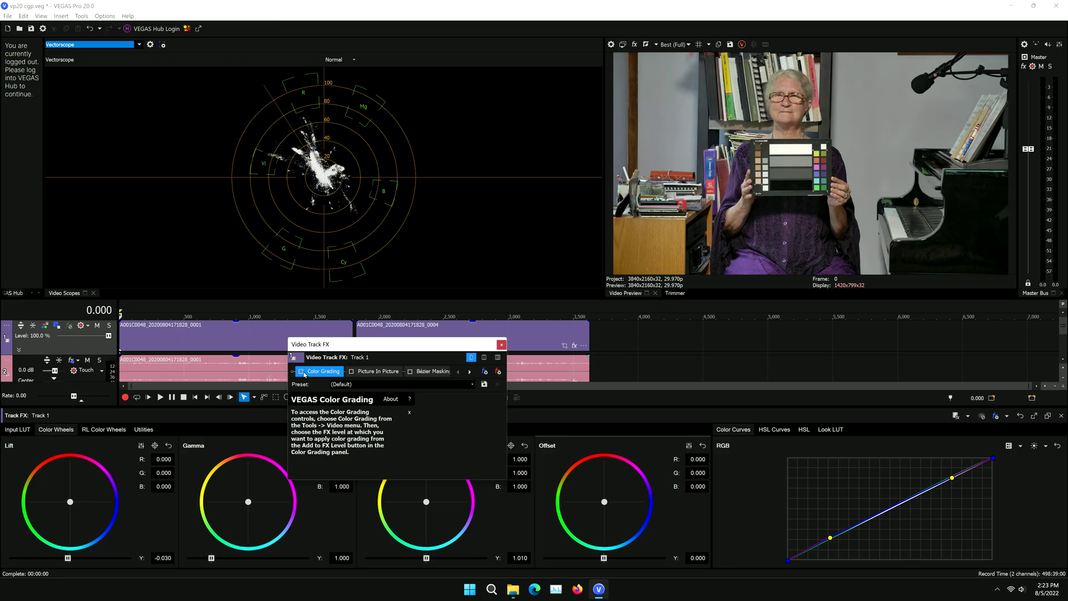
left_click(302, 372)
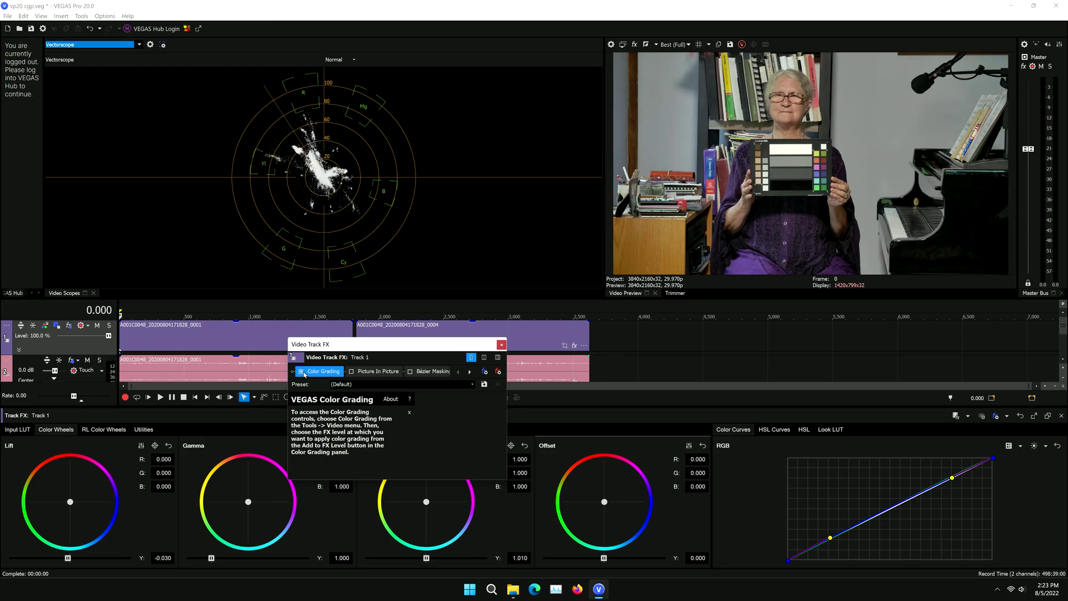
left_click(302, 372)
left_click(302, 372)
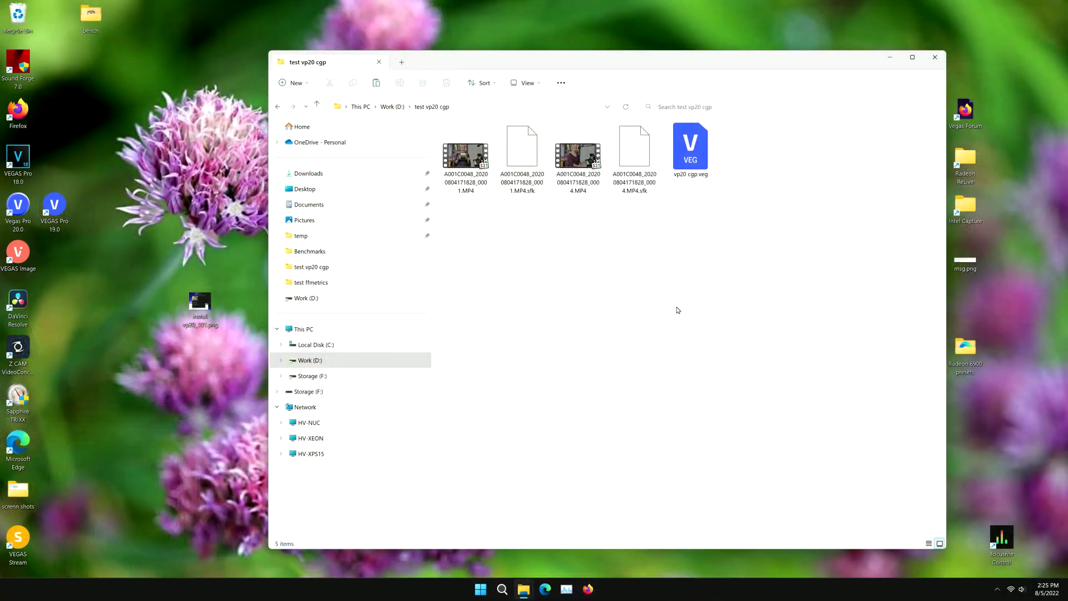
right_click(460, 153)
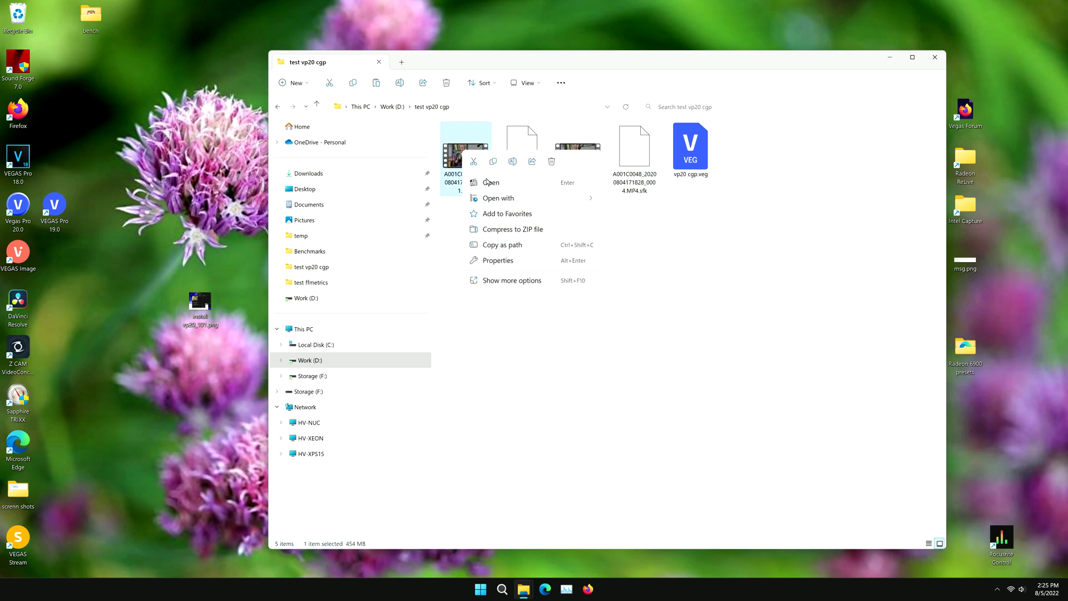
mouse_move(537, 201)
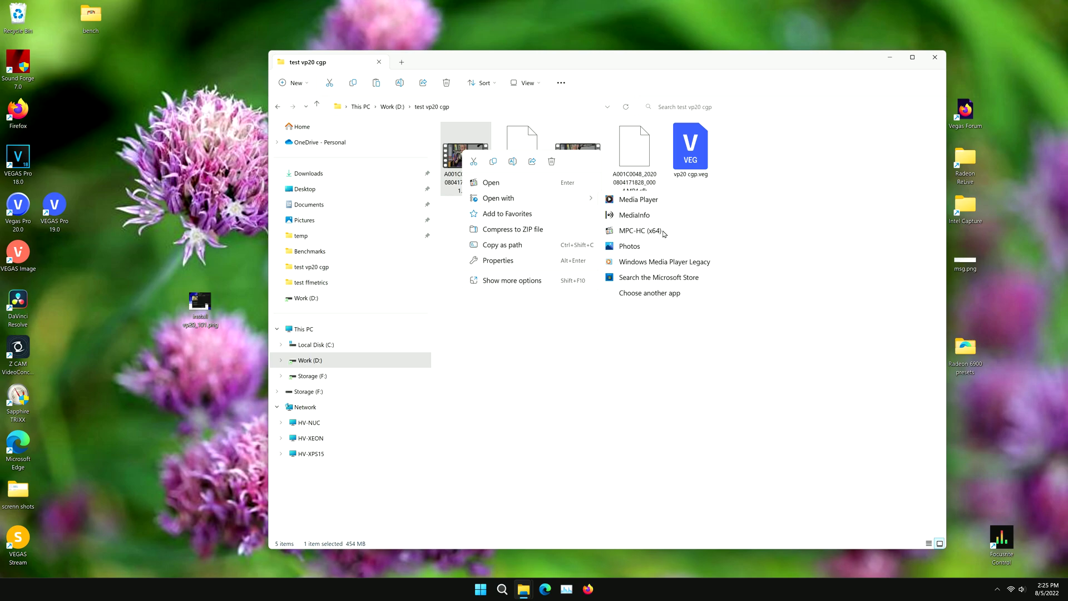
left_click(666, 221)
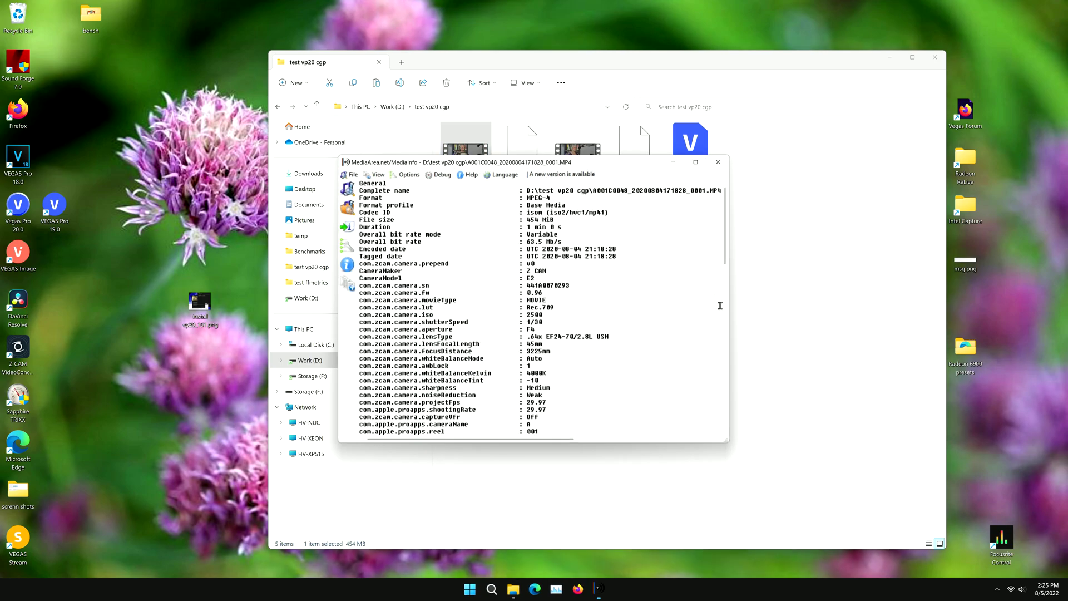
left_click_drag(726, 246, 731, 261)
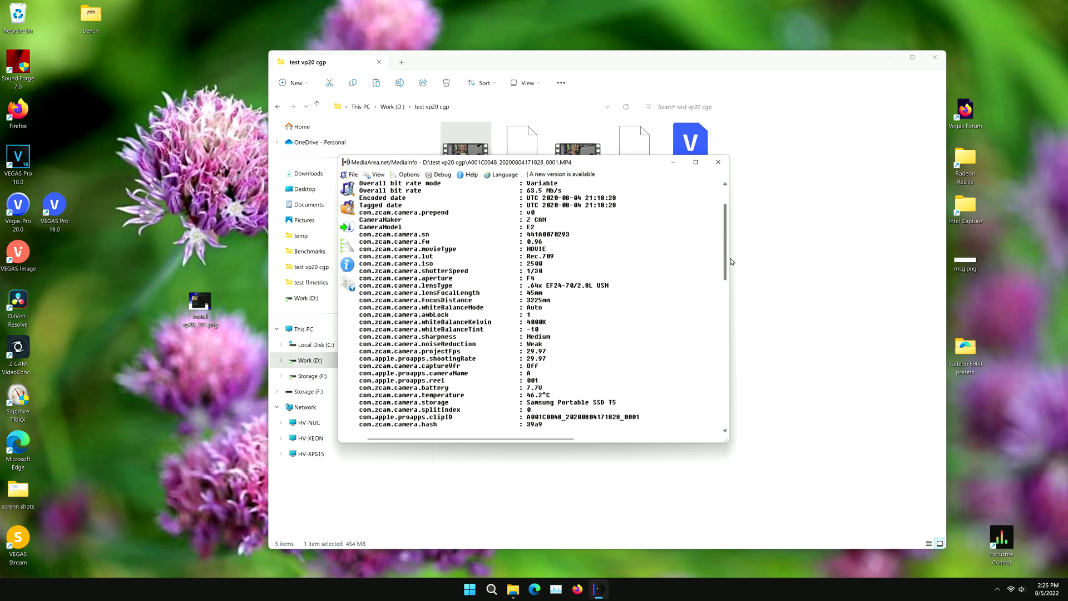
mouse_move(730, 261)
left_mouse_down()
mouse_move(739, 291)
mouse_move(740, 274)
left_mouse_up()
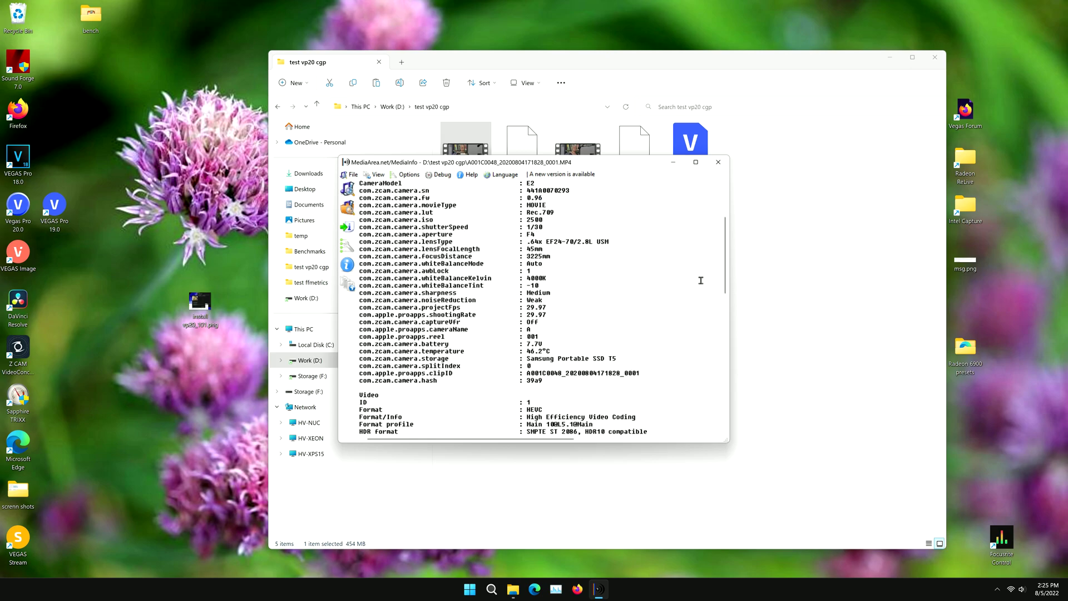
left_click_drag(725, 271, 695, 336)
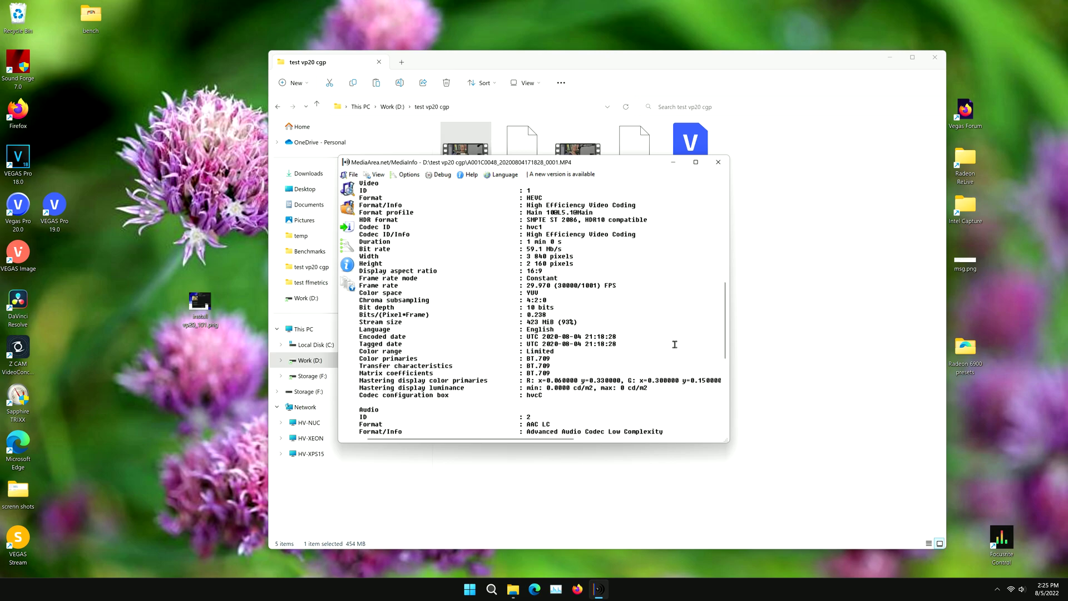
Highlight the clip's video format, profile, bit rate, width and height, chroma subsampling and bit depth in MediaInfo.
left_click_drag(526, 197, 653, 203)
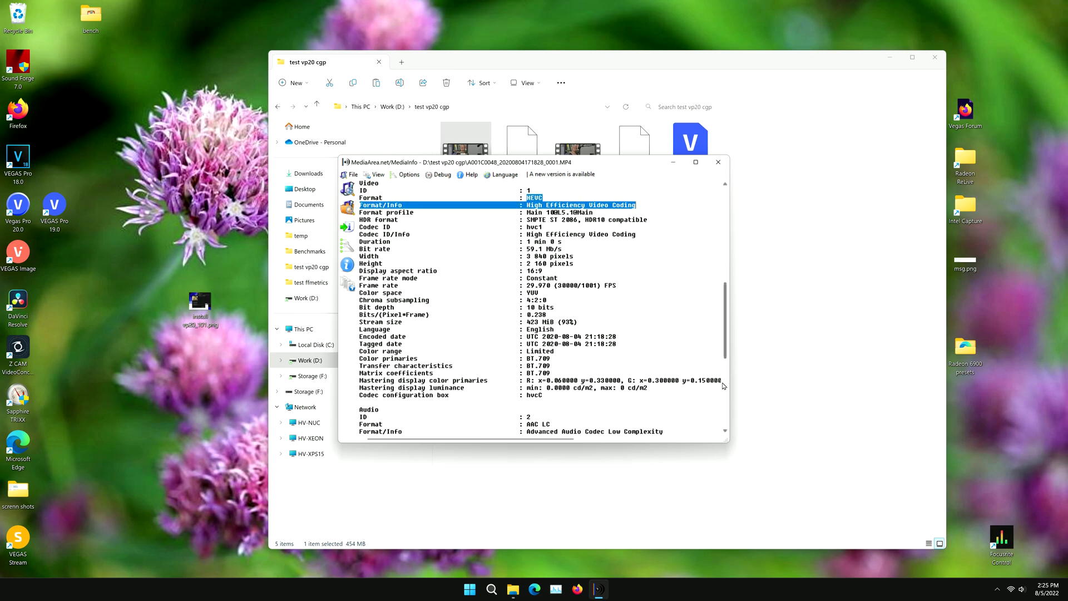
left_click_drag(526, 212, 646, 213)
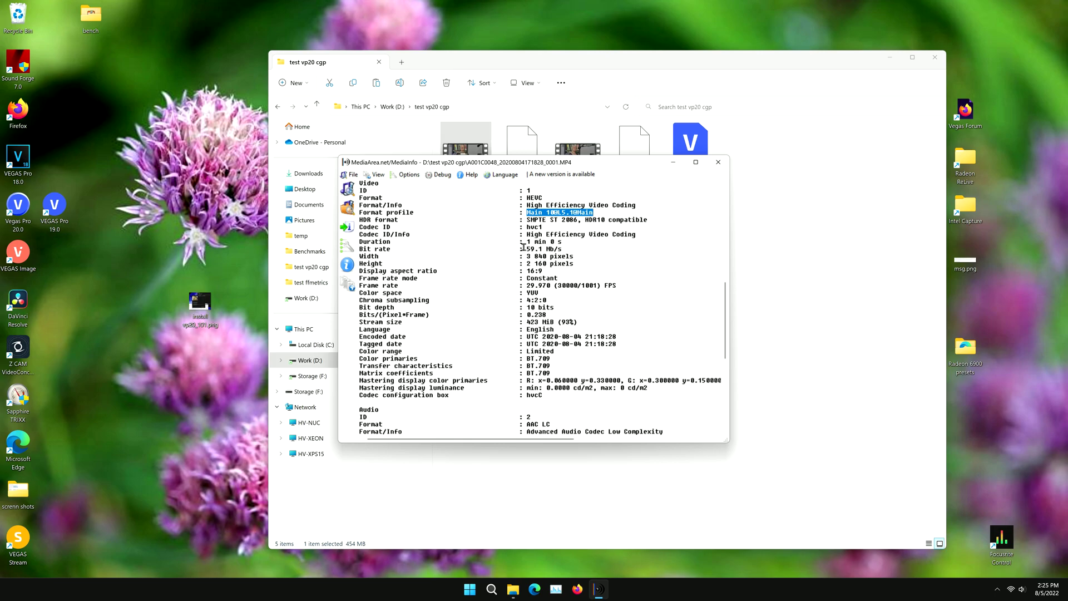
left_click_drag(523, 248, 562, 248)
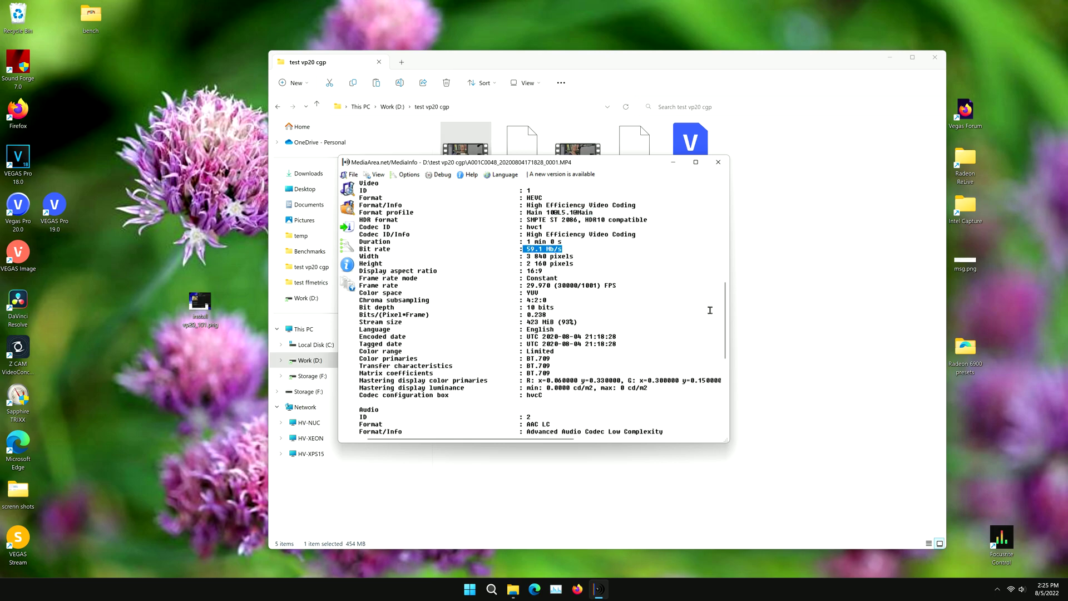
left_click(526, 257)
left_click_drag(527, 256, 601, 264)
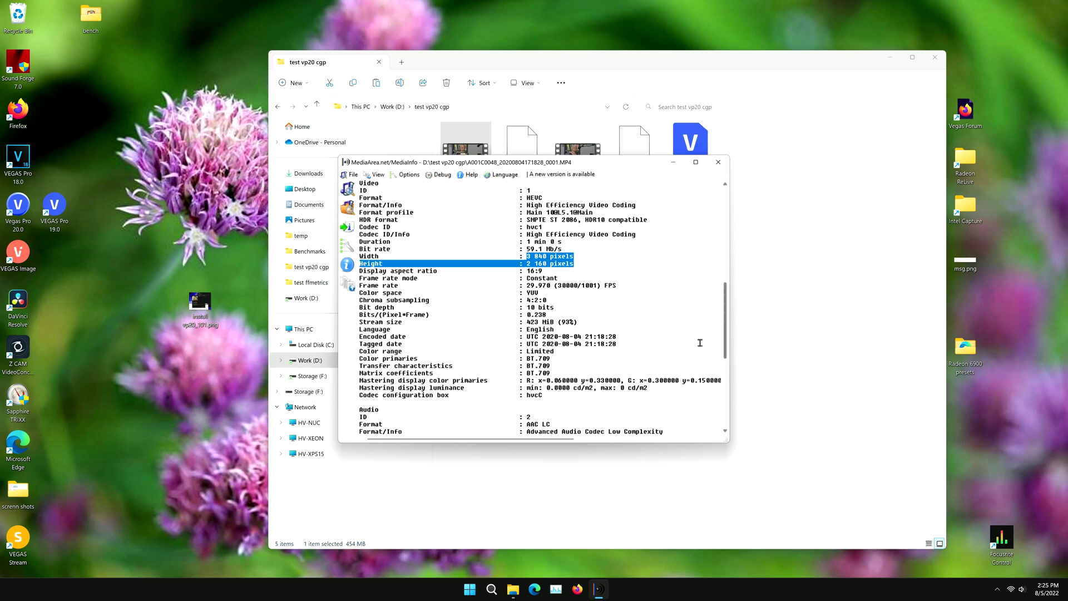
left_click_drag(526, 299, 614, 309)
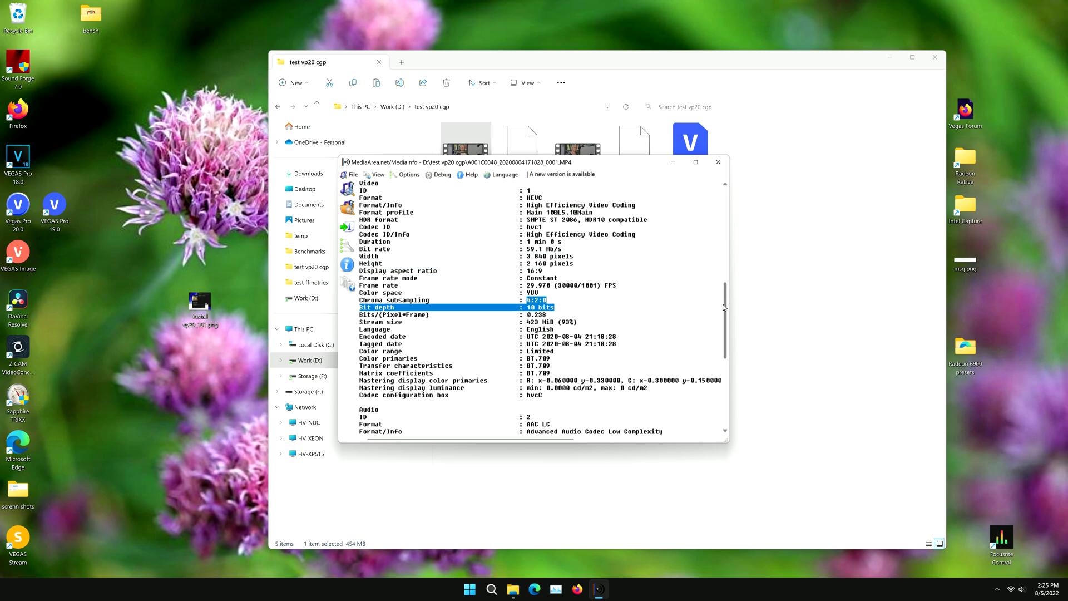
Check the clip's Audio and Other sections, return to the Video section and close MediaInfo.
left_click_drag(728, 306, 726, 373)
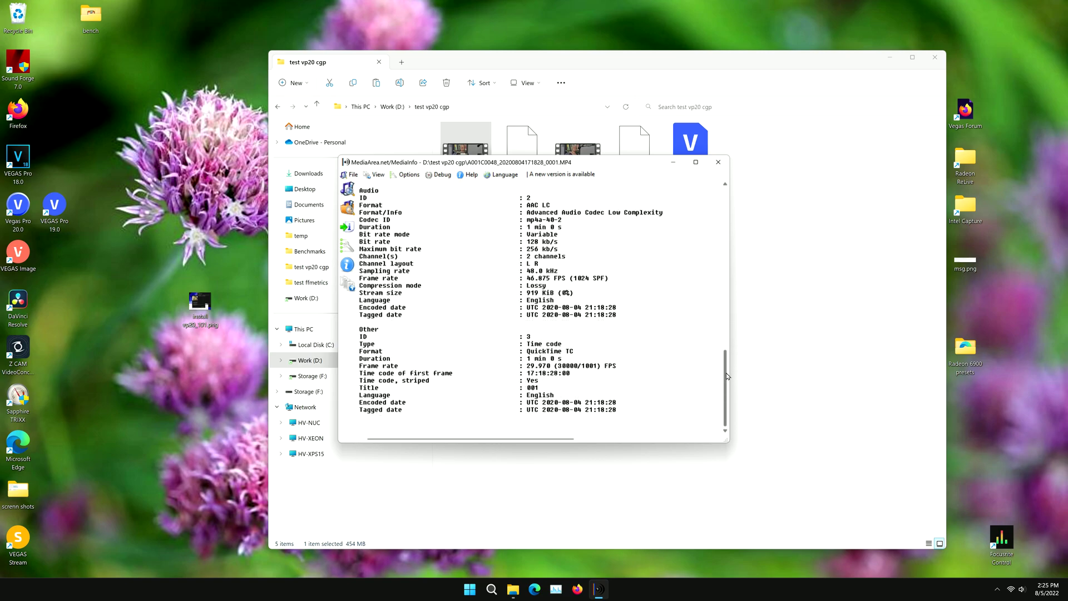
left_click_drag(726, 372, 726, 305)
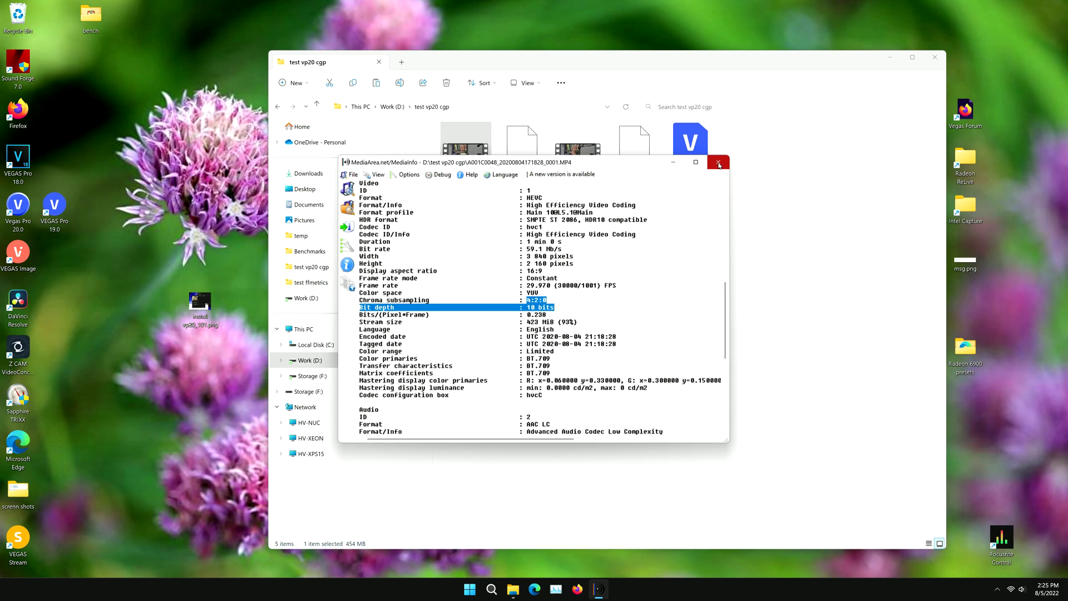
left_click(718, 165)
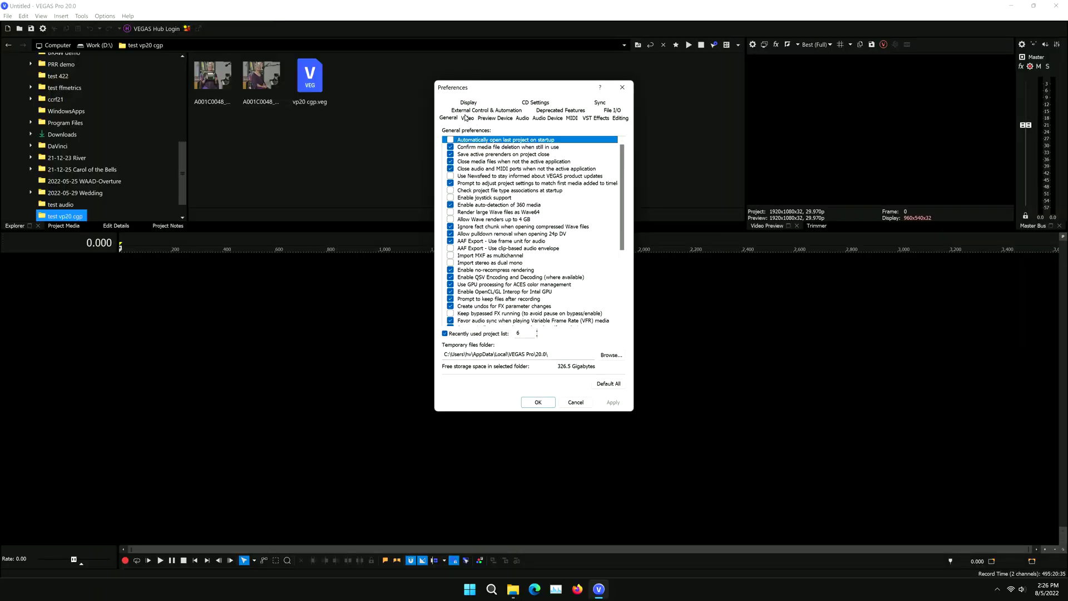
In the VEGAS Pro Video preferences, review the GPU acceleration choices and keep Optimal - AMD Radeon RX 6900 XT.
left_click(467, 118)
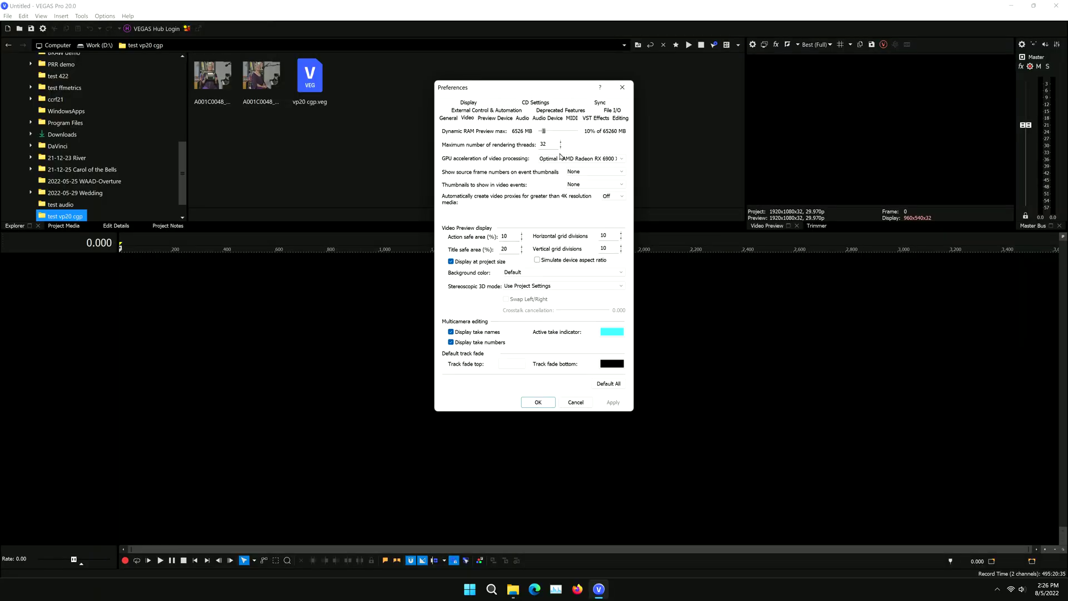
left_click(623, 161)
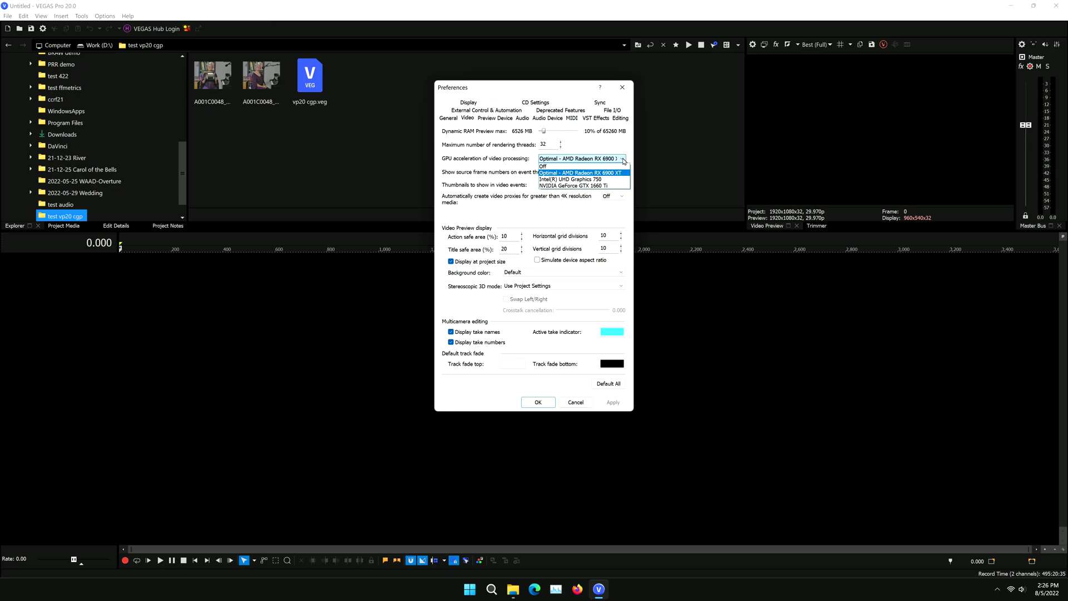
left_click(625, 174)
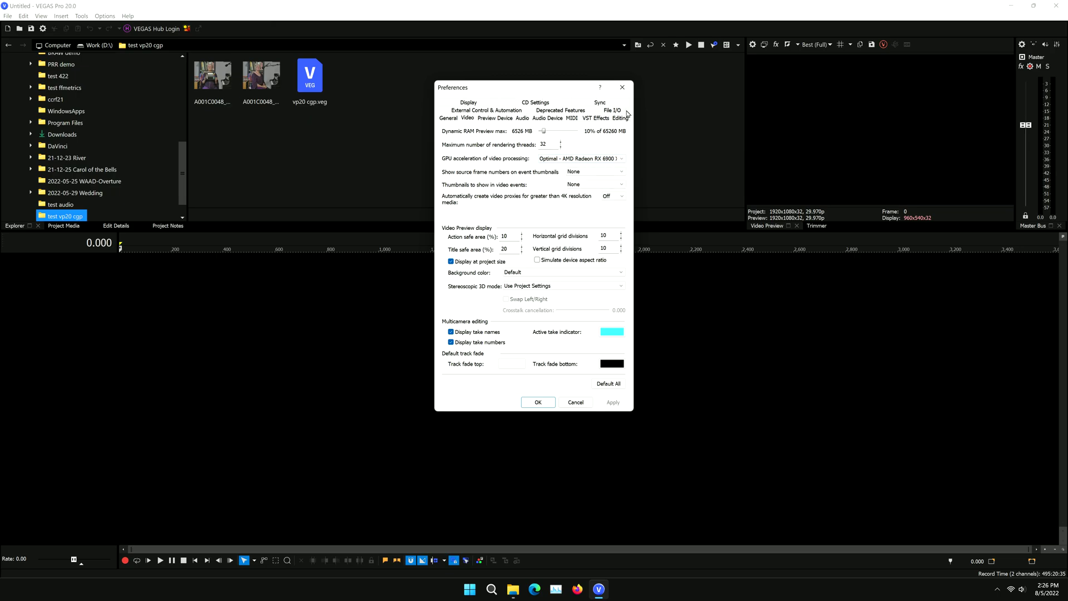
In the File I/O preferences, review the hardware decoder choices and keep NVDEC on NVIDIA GeForce GTX 1660 Ti.
left_click(625, 112)
left_click(616, 324)
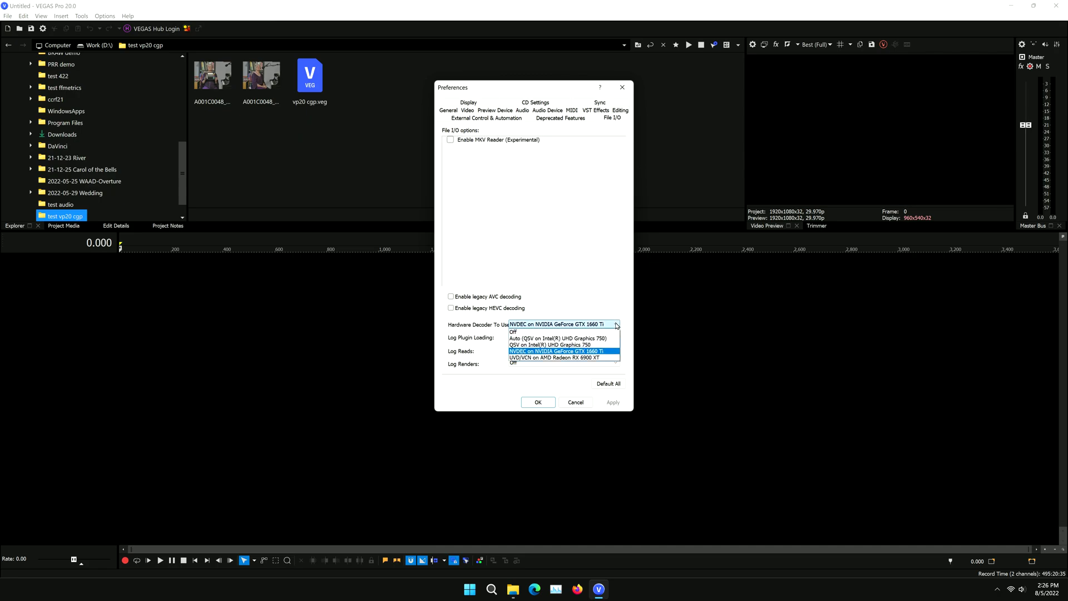
left_click(615, 325)
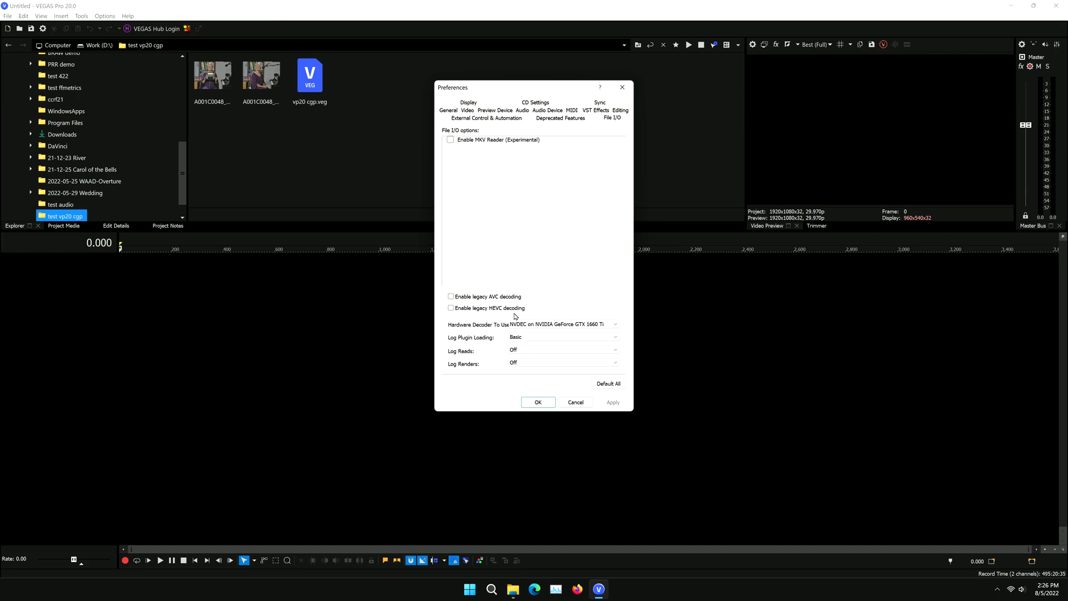